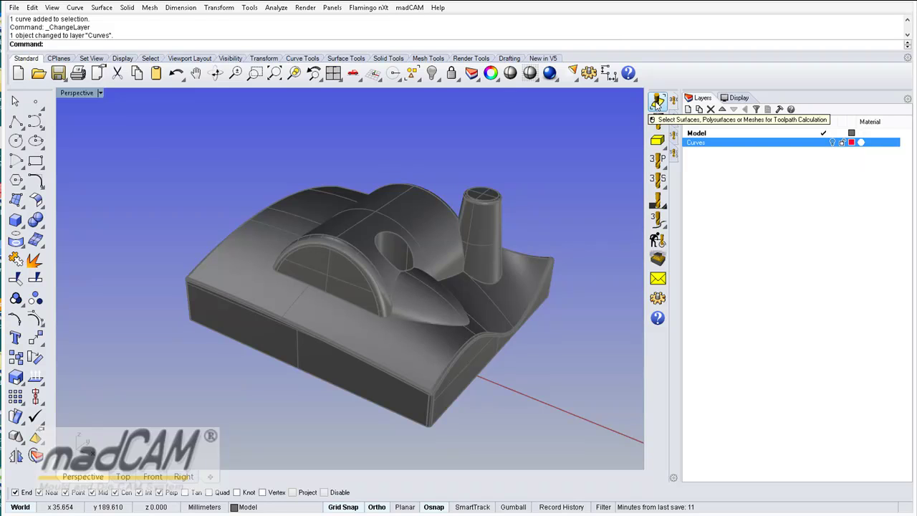
- Select the whole mould part as the model for toolpath calculation
left_click(657, 103)
left_click(439, 246)
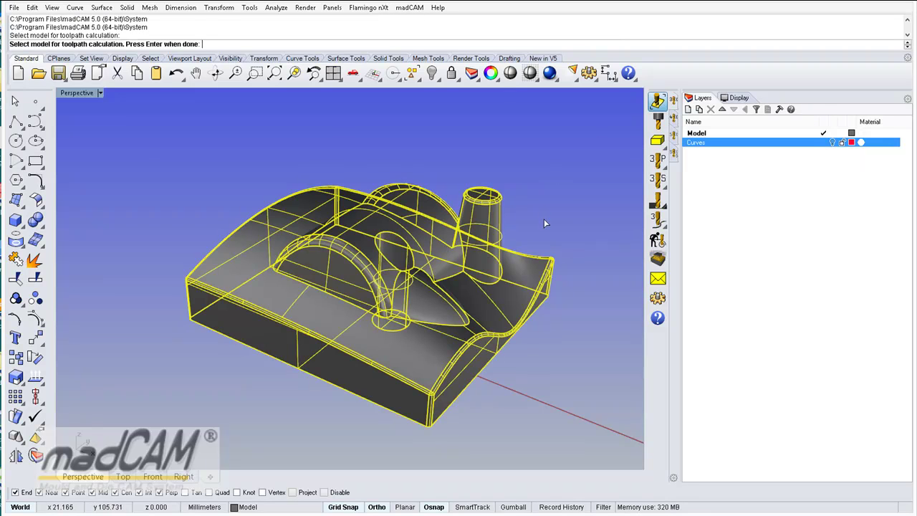
key("Return")
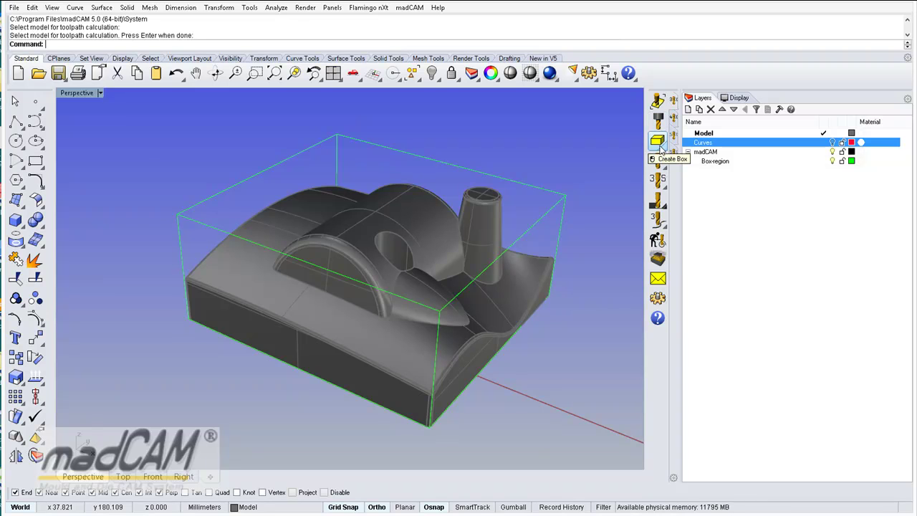
- Choose the CORNER_END_D_12_R_1 cutter from the cutters library as the active tool
left_click(661, 121)
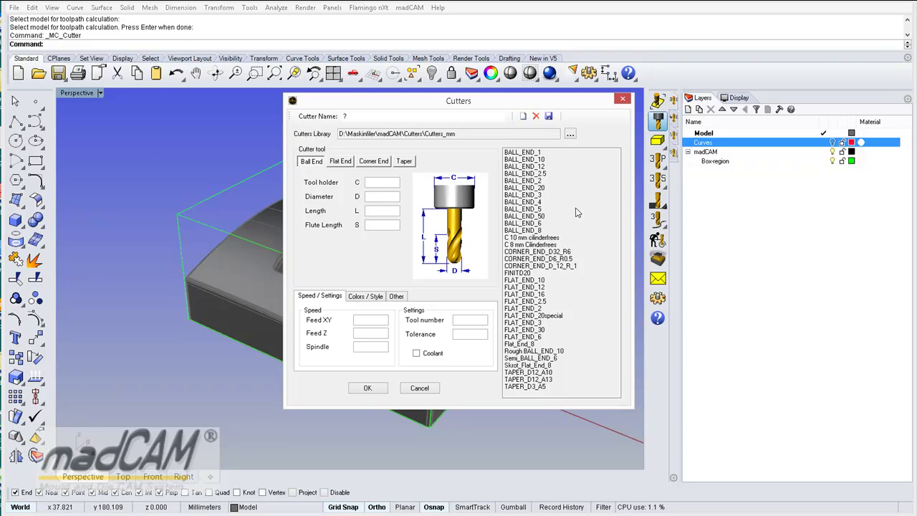
left_click(530, 266)
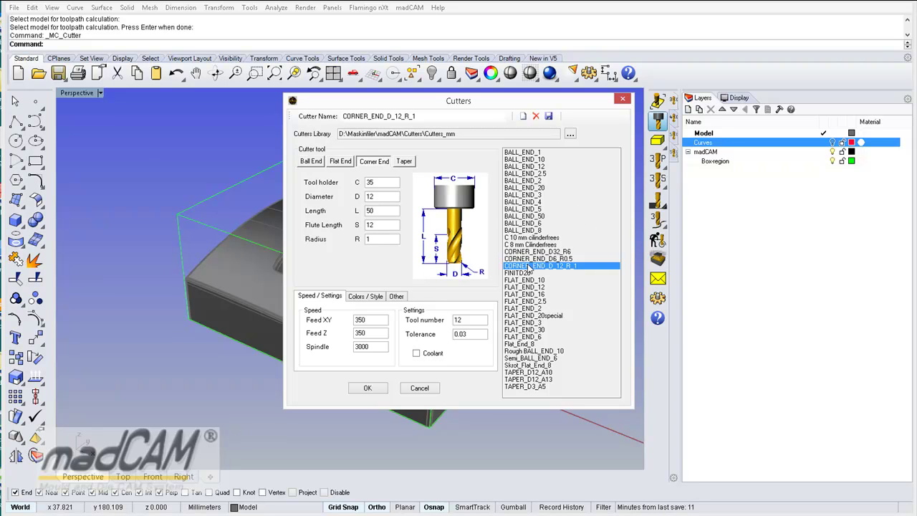
left_click(367, 388)
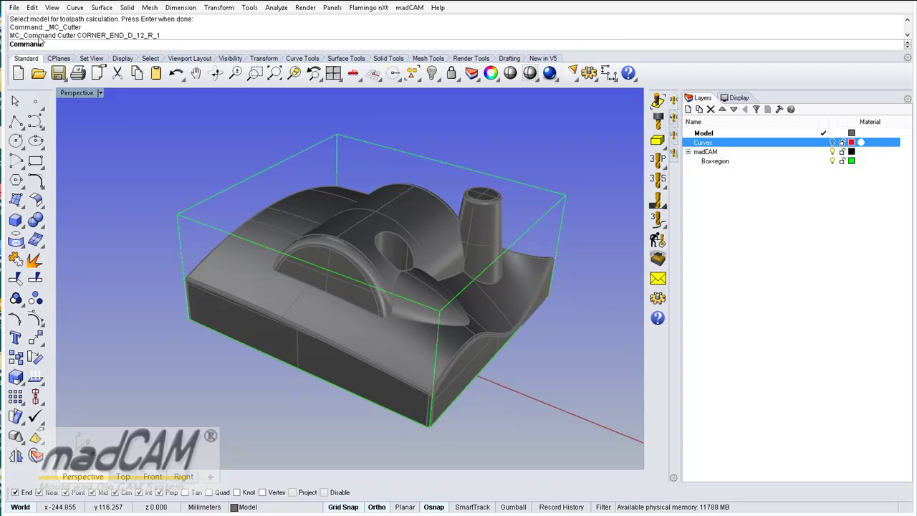
- Copy the MC_Command Cutter CORNER_END_D_12_R_1 line from the command history into the blank text editor document, and return to Rhino
left_click_drag(161, 36, 9, 42)
key("ctrl+c")
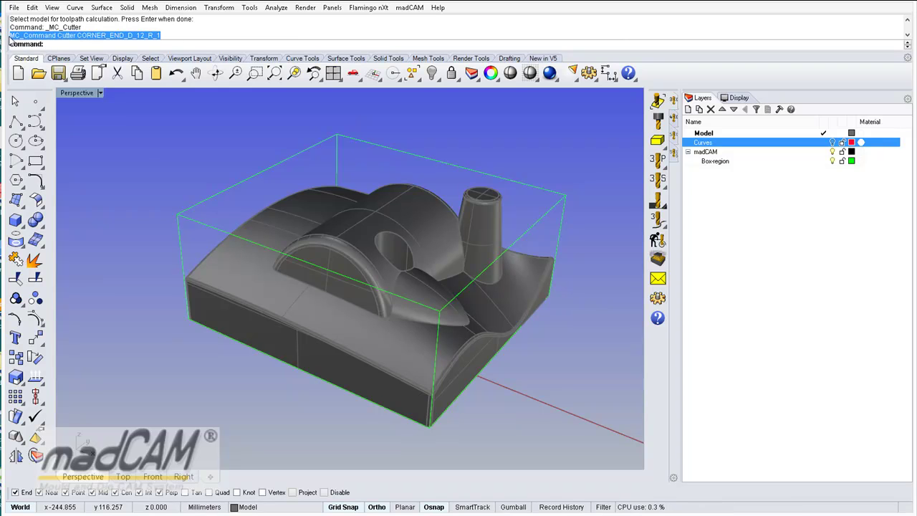
left_click(185, 37)
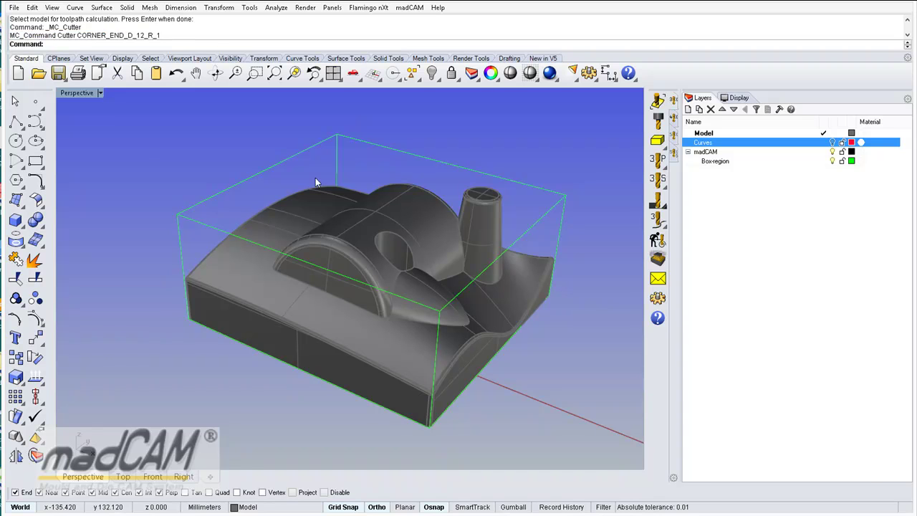
key("alt+Tab")
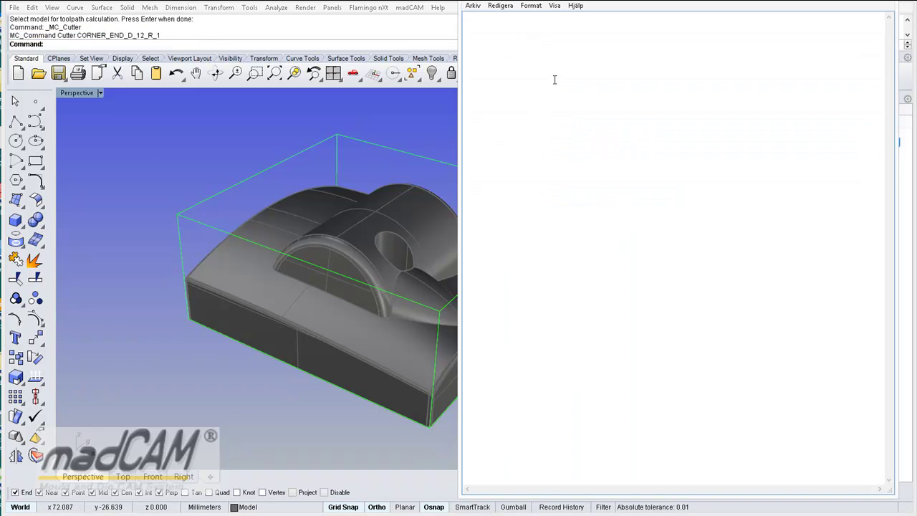
key("ctrl+v")
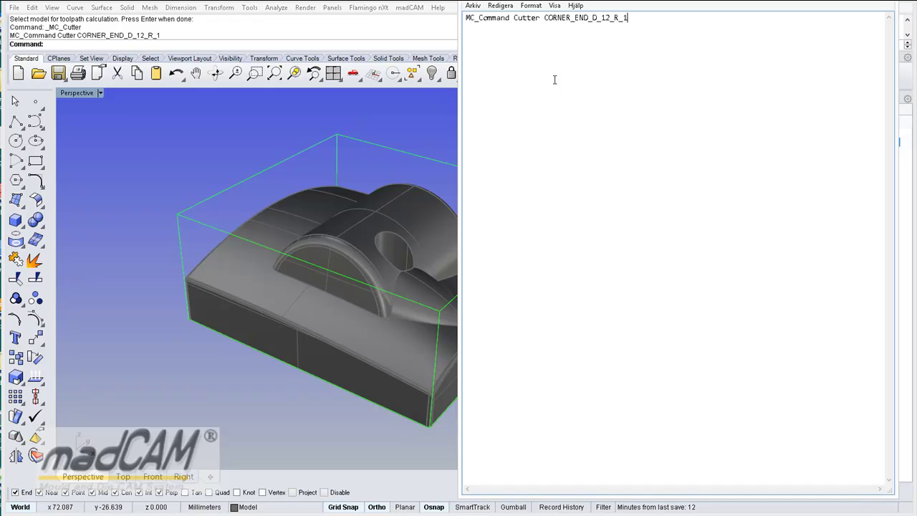
left_click(202, 152)
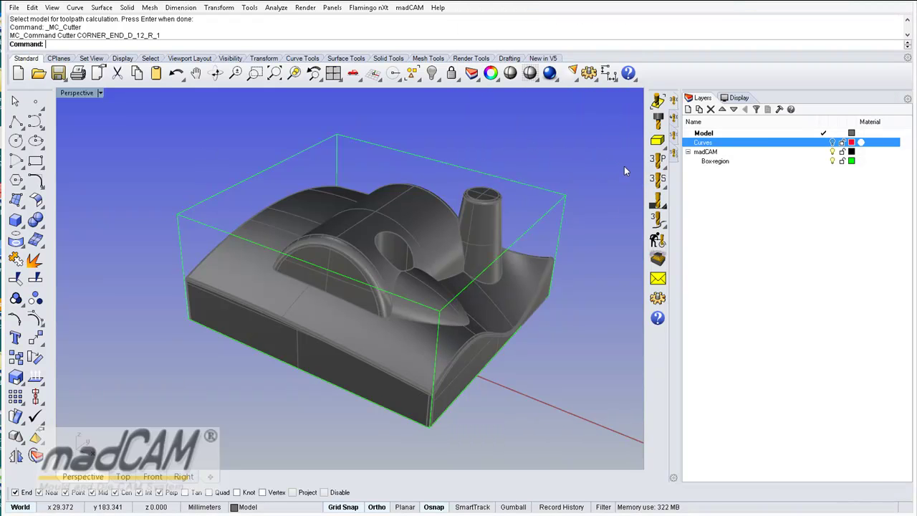
- Create a 3-axis roughing toolpath using climb pocketing with step down 3, step over 6 and stock to leave 0.5
left_click(657, 159)
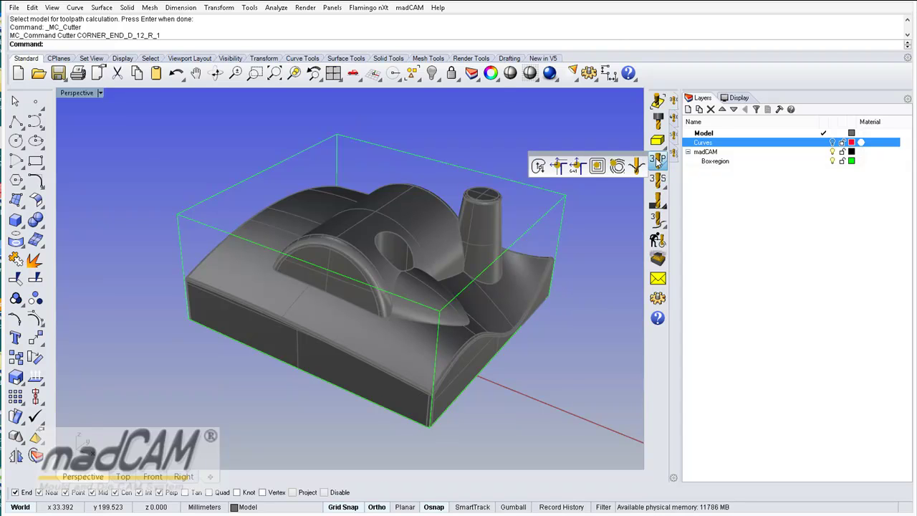
left_click(657, 181)
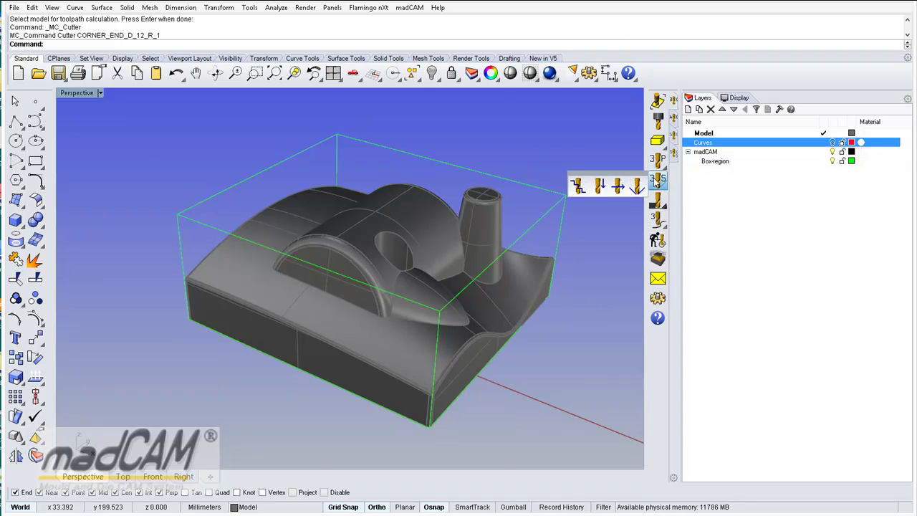
left_click(578, 184)
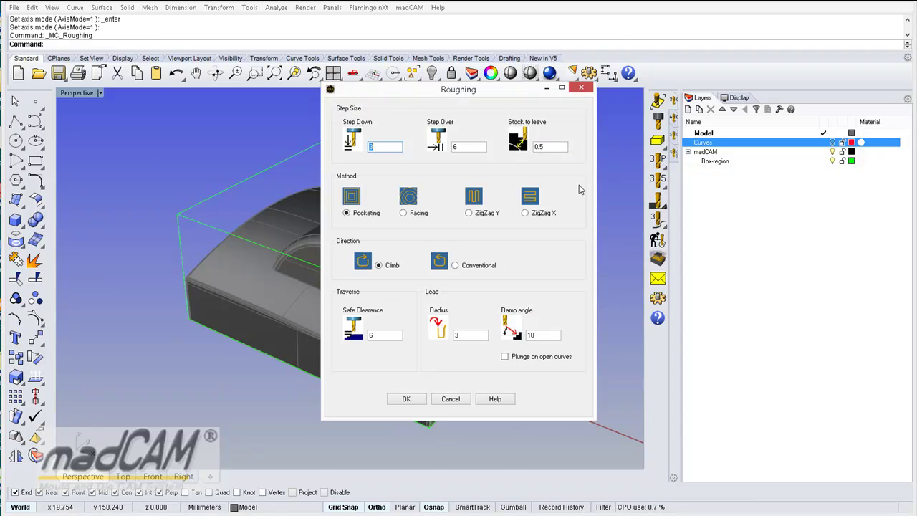
left_click(406, 399)
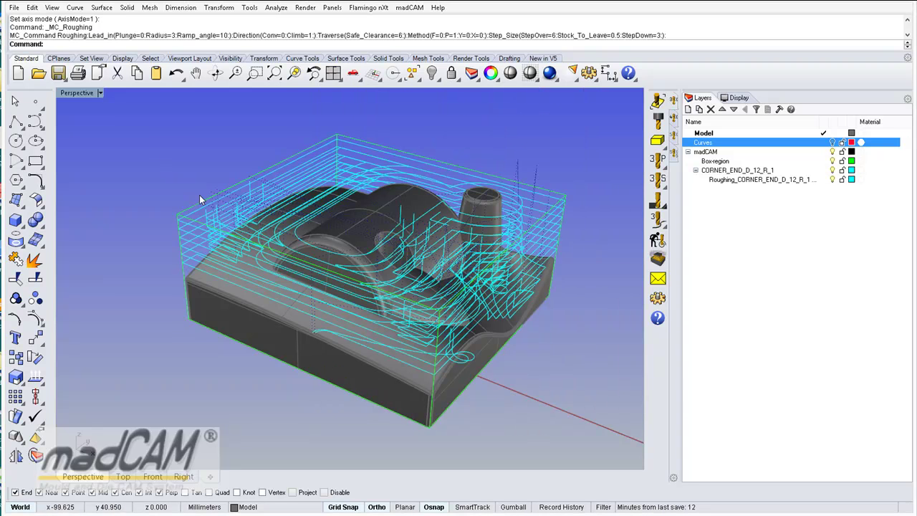
- Copy the MC_Command Roughing line from the command history to a new line in the text editor, and return to Rhino
left_click_drag(10, 36, 684, 37)
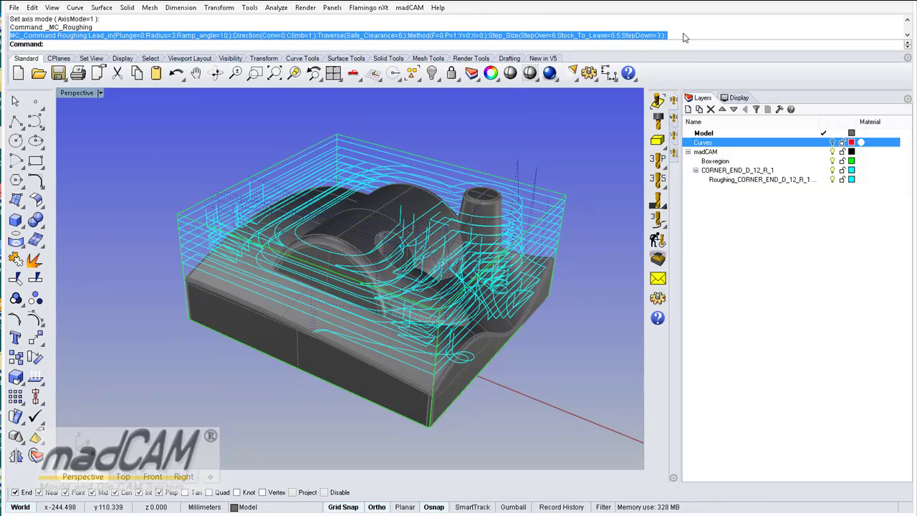
key("ctrl+c")
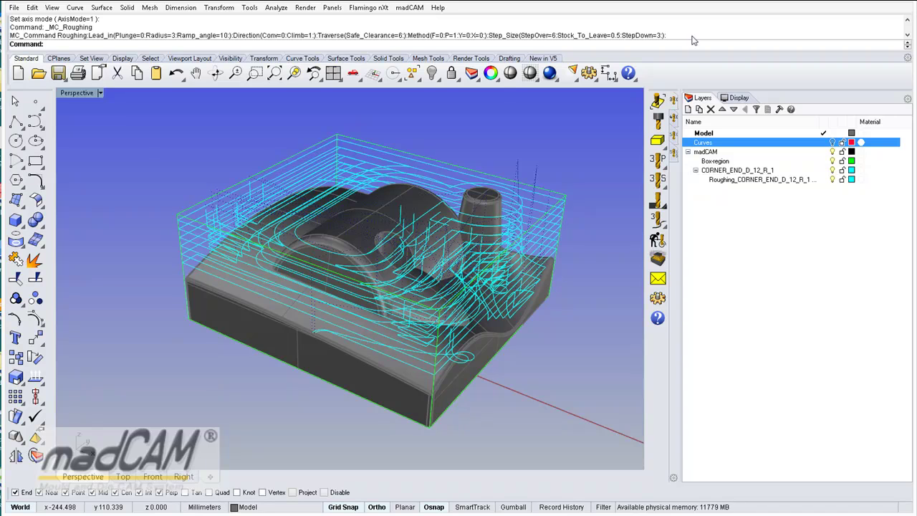
key("alt+Tab")
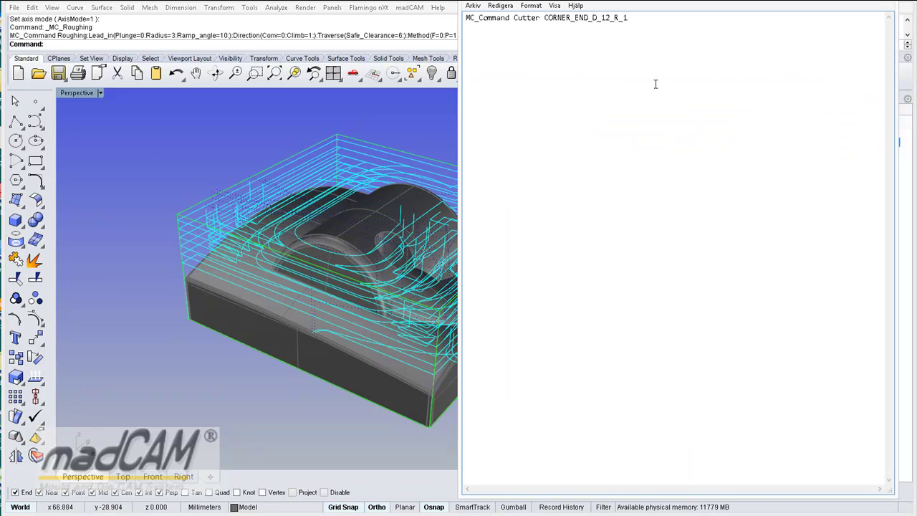
key("Return")
key("ctrl+v")
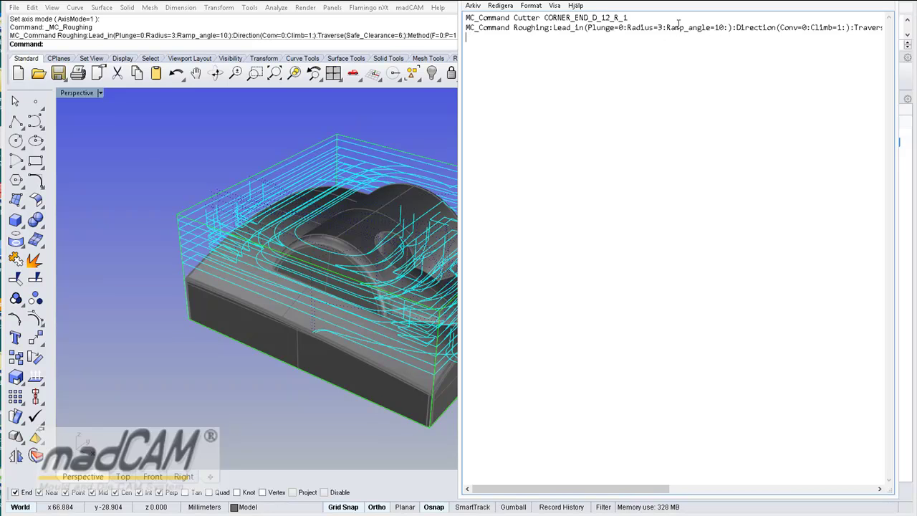
left_click(159, 204)
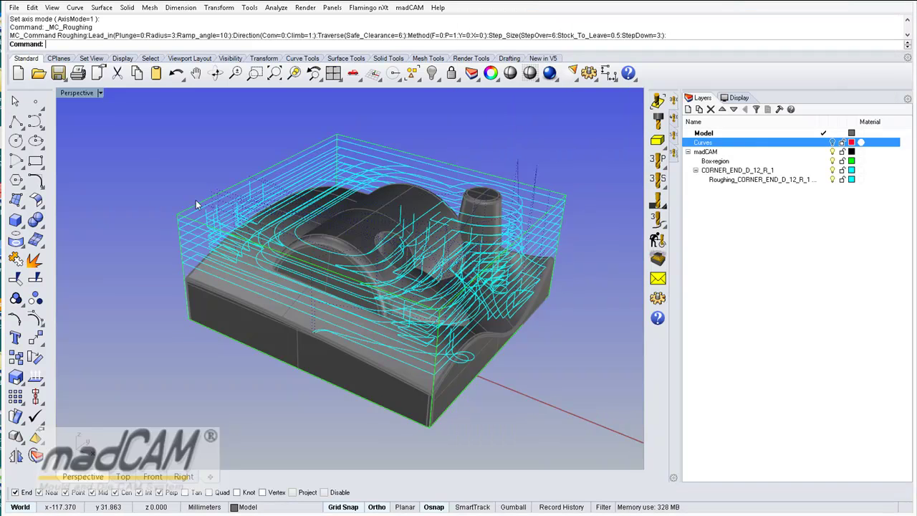
- Switch the active tool to the BALL_END_6 cutter from the cutters library
left_click(657, 119)
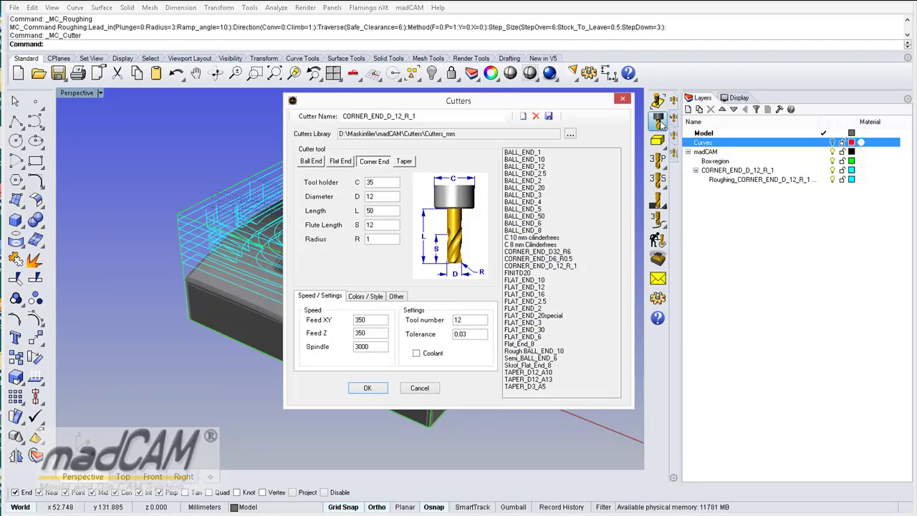
left_click(523, 225)
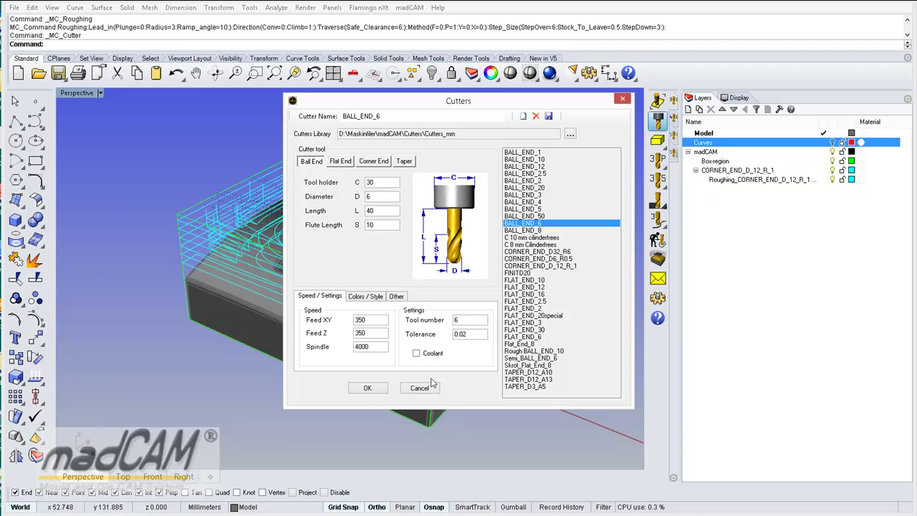
left_click(367, 389)
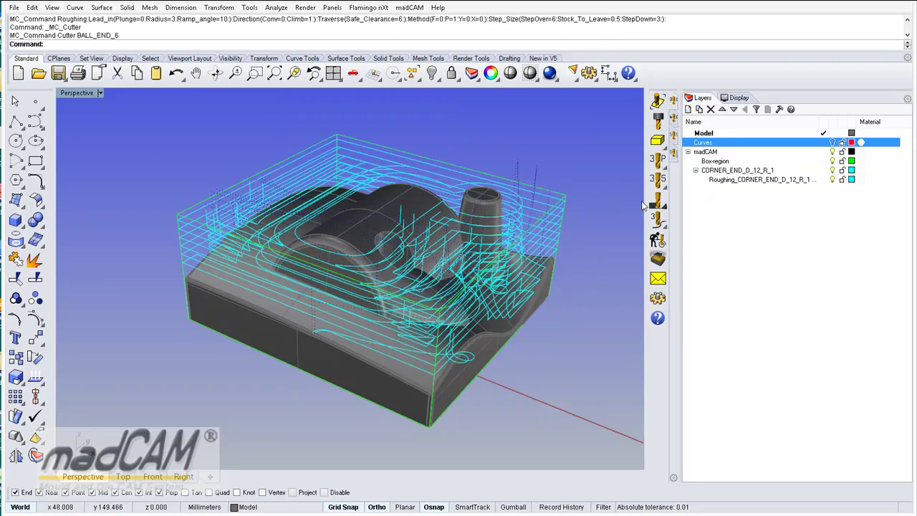
- Create a Z-level finishing toolpath on the model with step down 0.692, angle limit 80 and no stock to leave
left_click(658, 180)
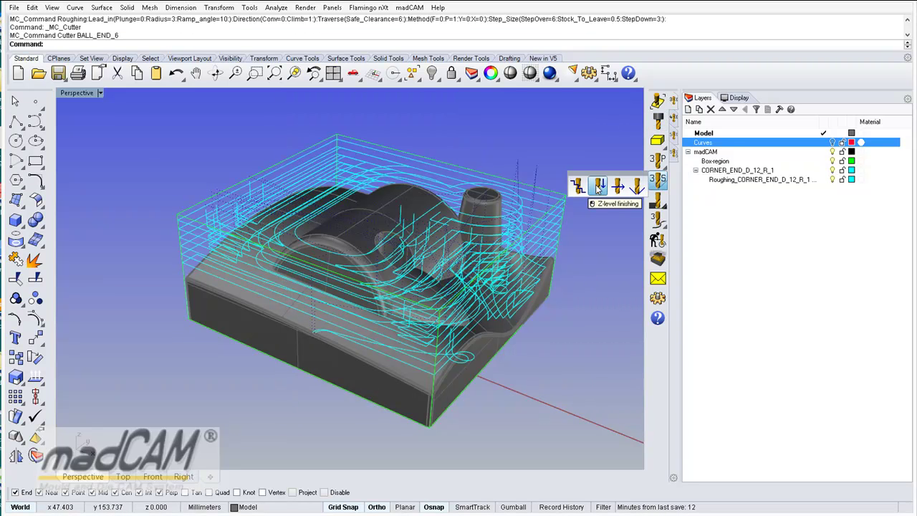
left_click(594, 189)
left_click(405, 407)
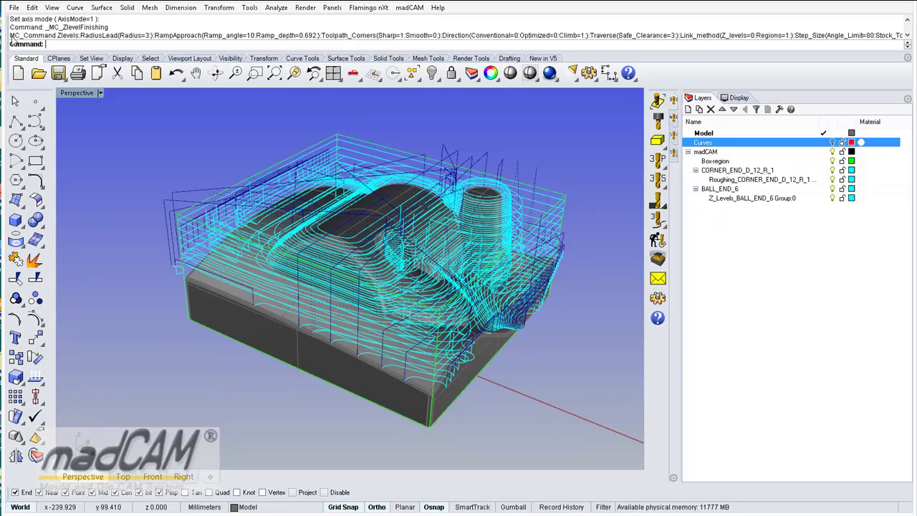
- Copy the full MC_Command Zlevels line below the Roughing line in the text editor, and return to Rhino
left_click_drag(12, 40, 894, 29)
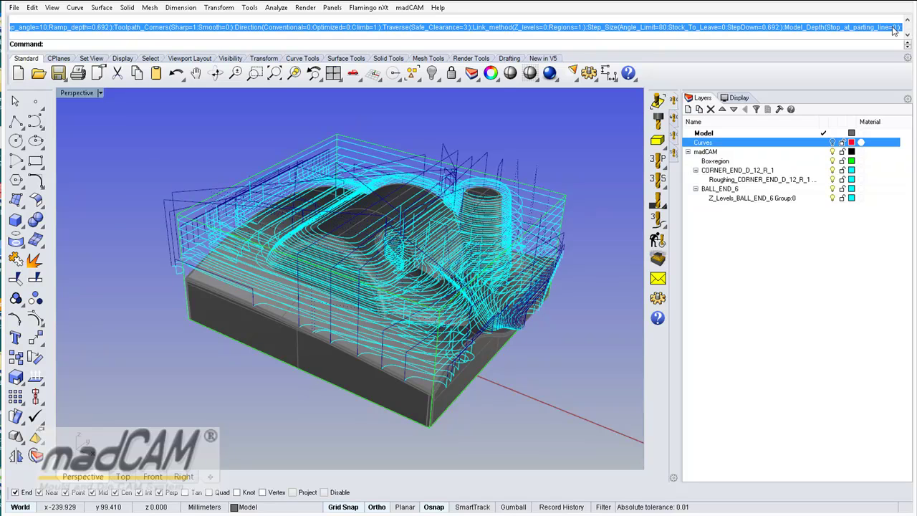
key("ctrl+c")
left_click(515, 513)
left_click_drag(665, 493, 890, 327)
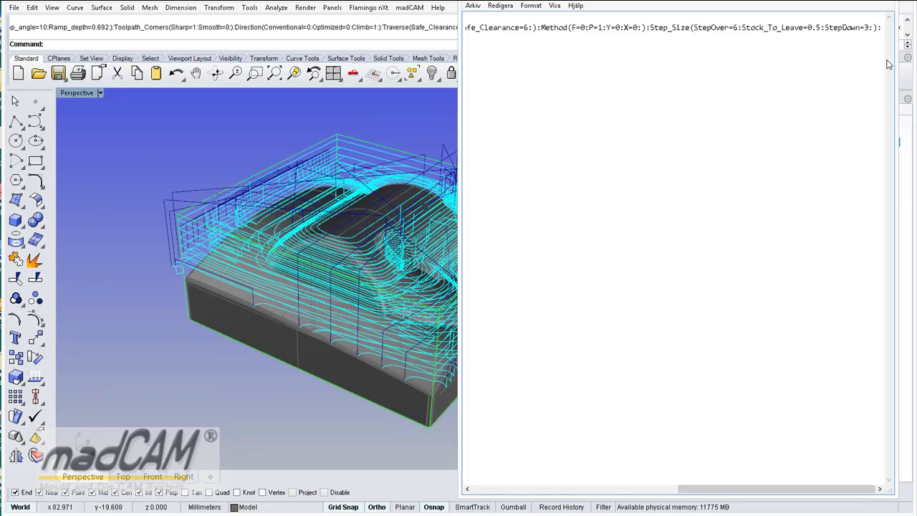
key("Return")
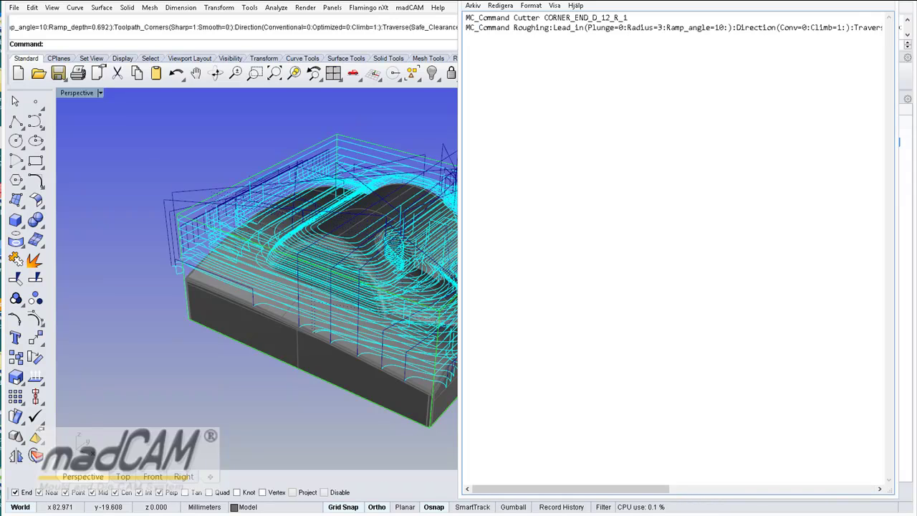
key("ctrl+v")
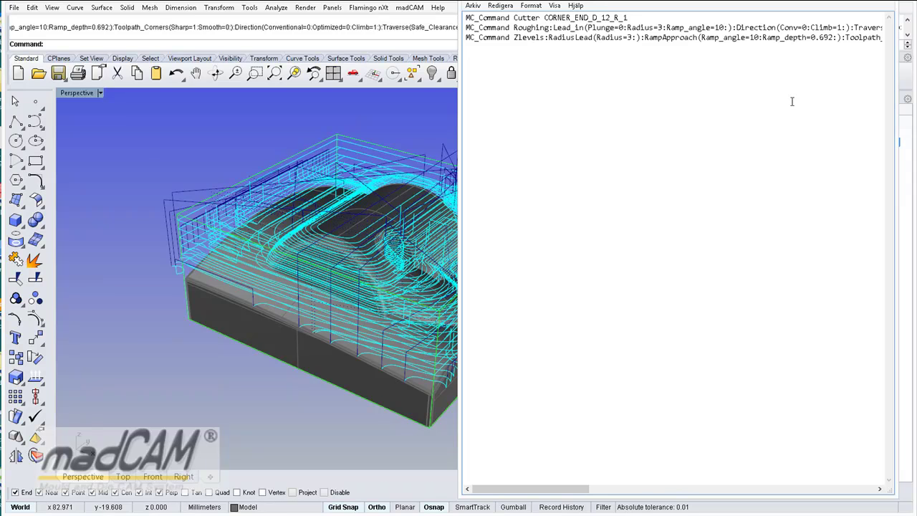
left_click(324, 444)
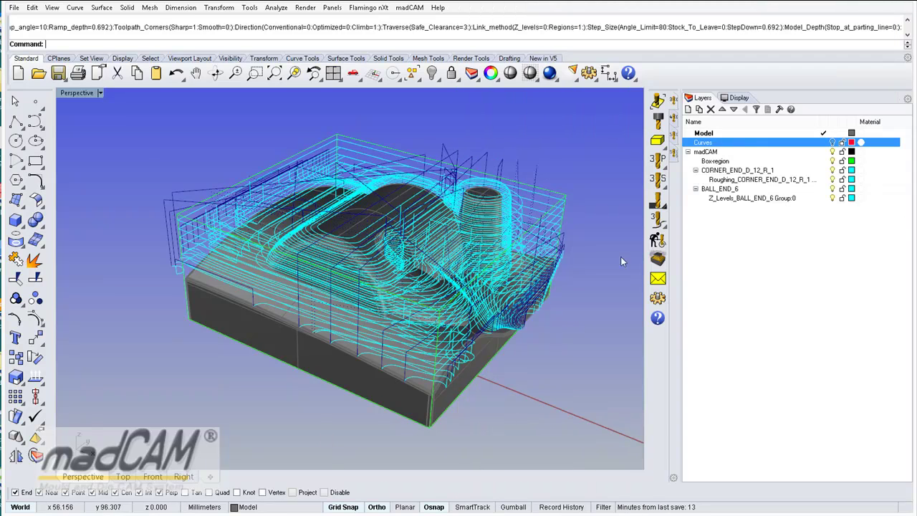
- Create a planar finishing toolpath parallel to X with step over 0.692, angle limit 45 and toolpaths joined by lines
left_click(657, 181)
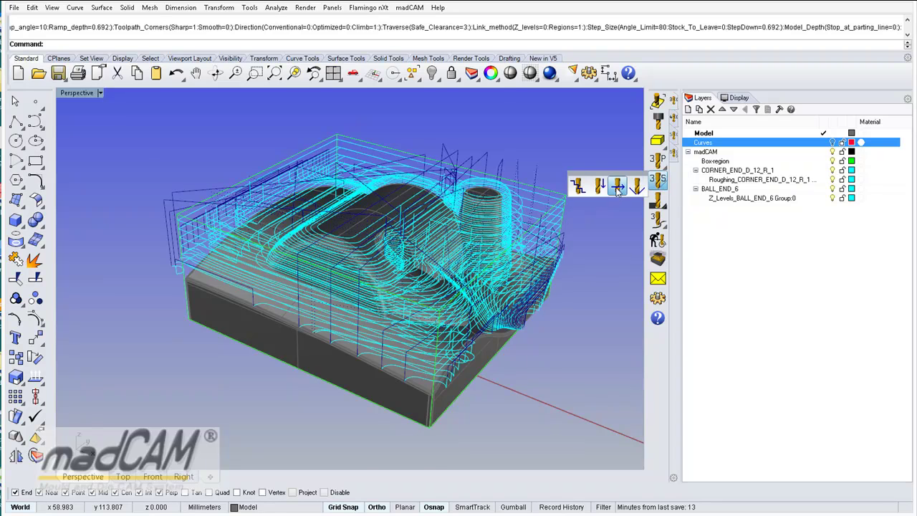
left_click(616, 188)
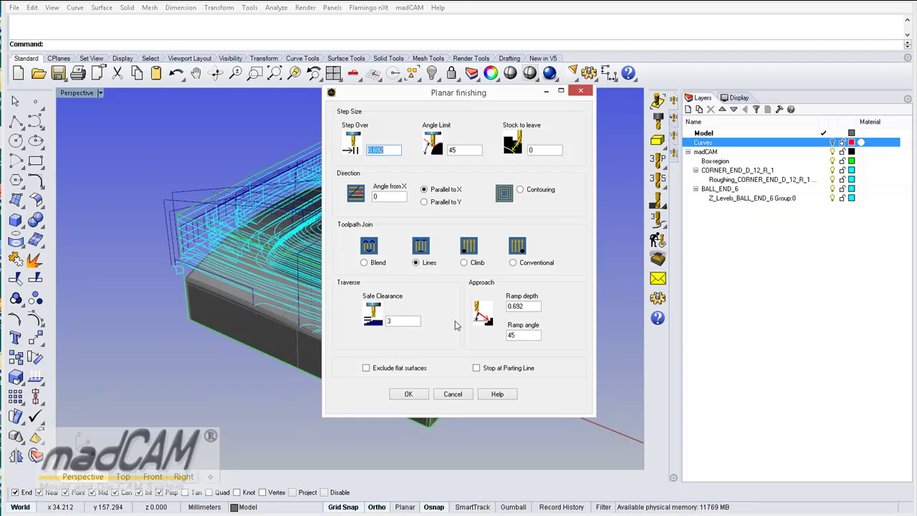
left_click(408, 395)
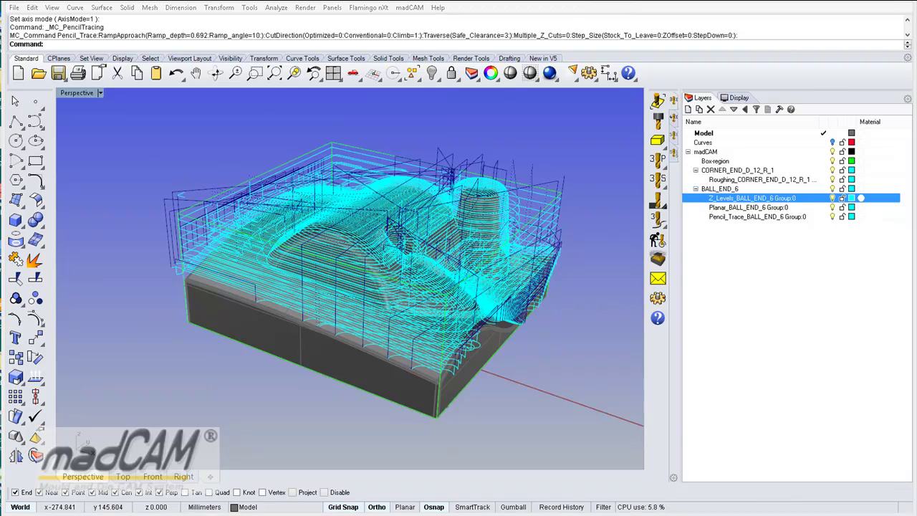
- Switch to the text editor and paste the MC_Command Pencil_Trace line below the Planar line
key("alt+Tab")
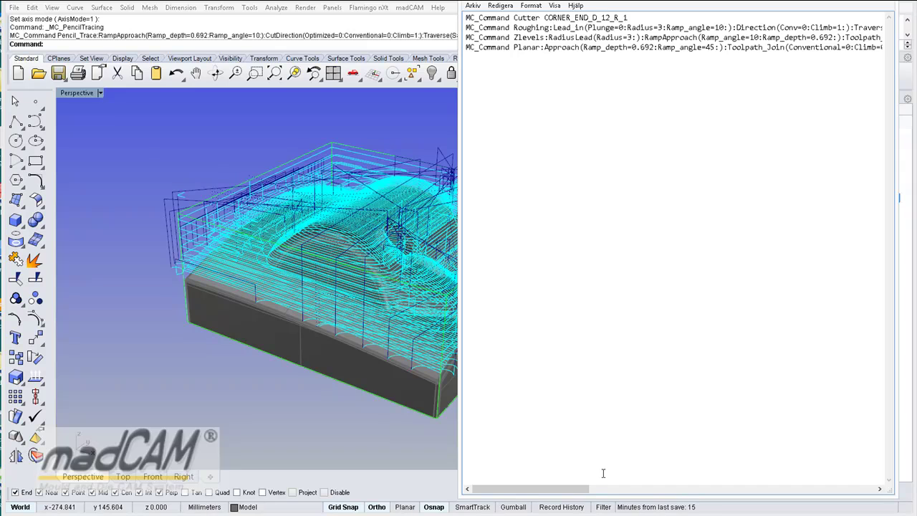
left_click_drag(576, 492, 861, 492)
key("ctrl+End")
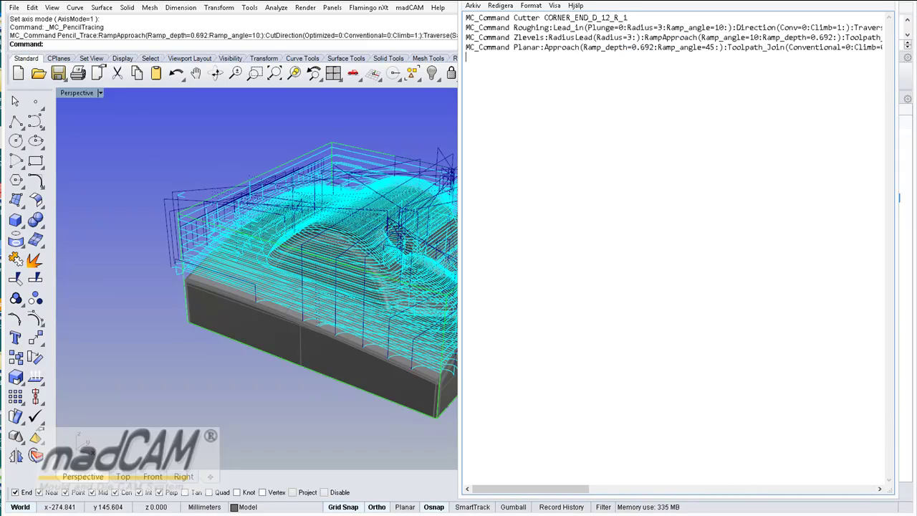
key("ctrl+v")
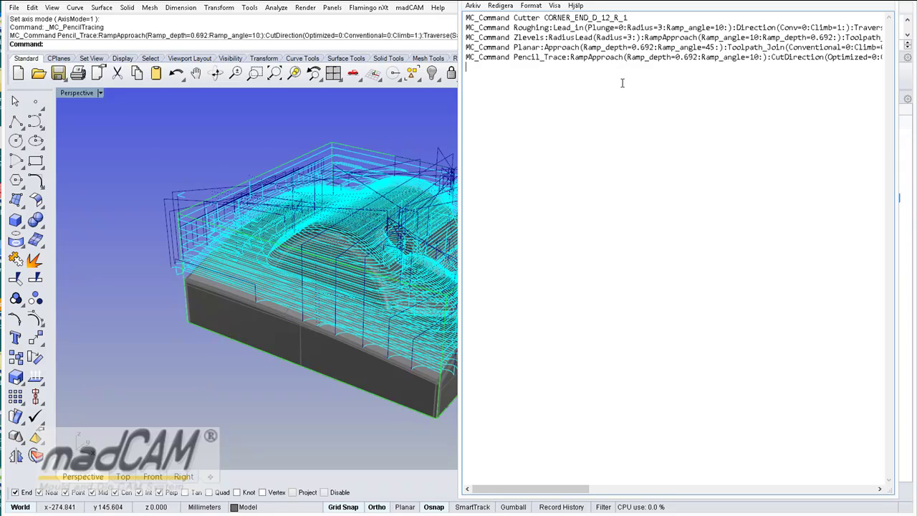
- Return to Rhino, confirm BALL_END_6 as the active cutter, and copy its MC_Command Cutter line from the command history
left_click(250, 346)
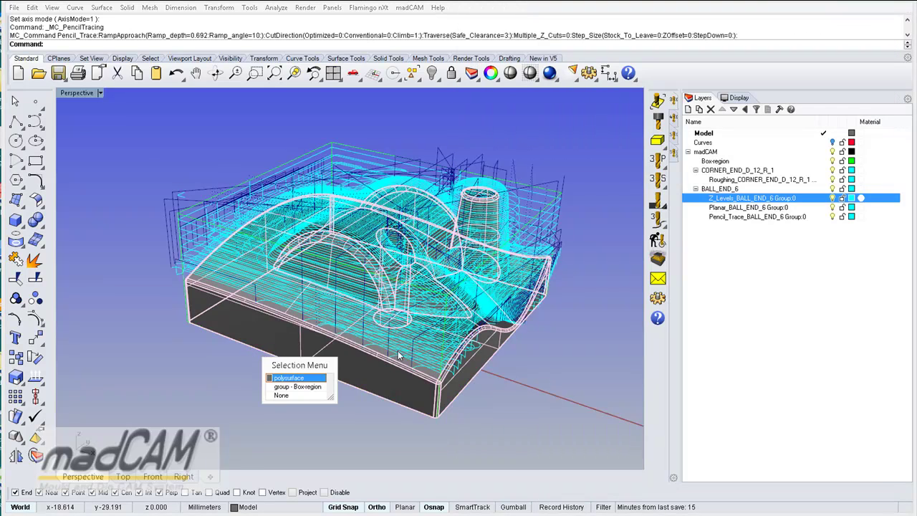
left_click(658, 119)
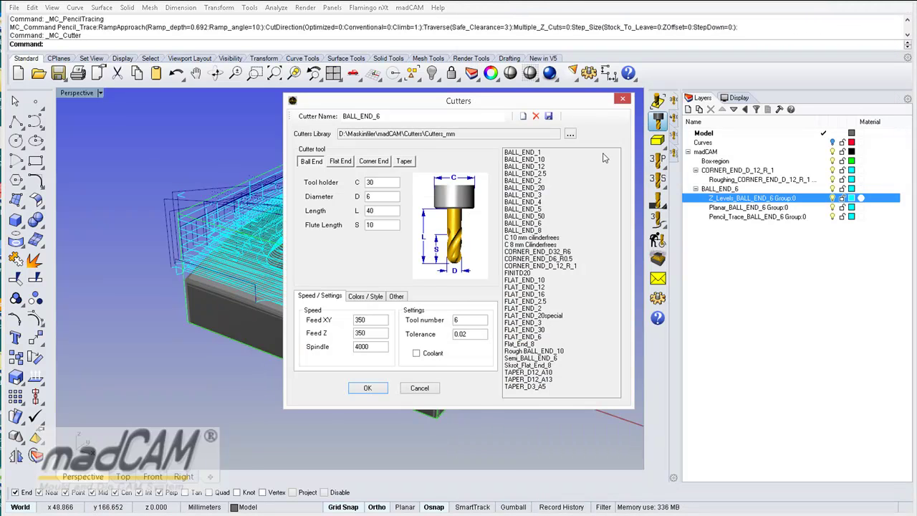
left_click(371, 388)
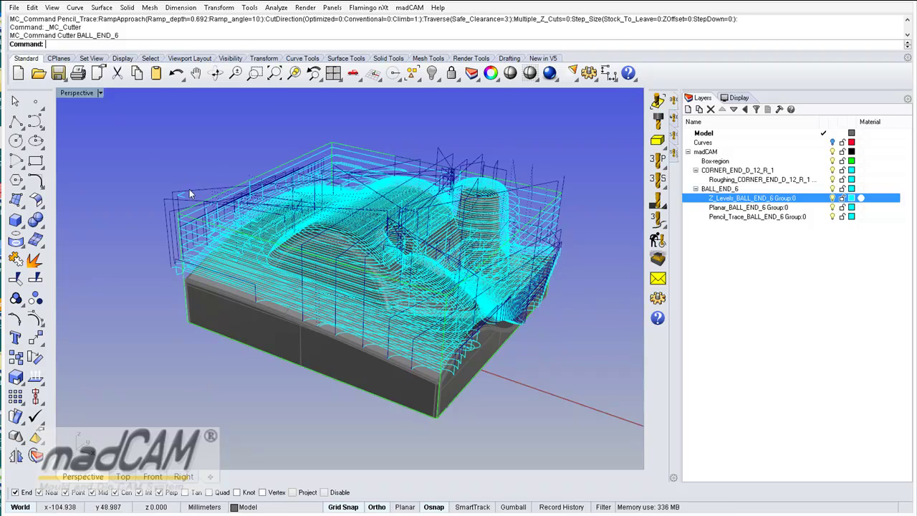
left_click_drag(10, 35, 152, 39)
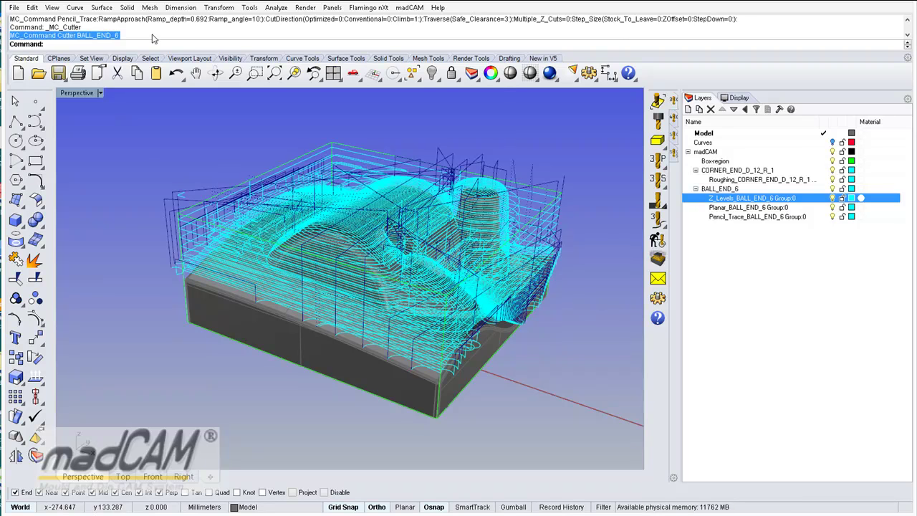
key("ctrl+c")
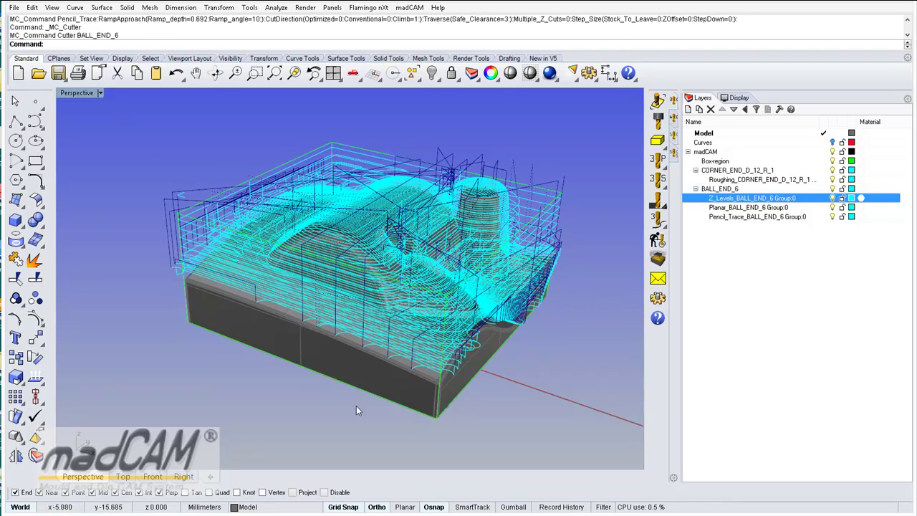
- Switch to the text editor and insert the MC_Command Cutter BALL_END_6 line between the Roughing and Zlevels lines without a blank line
key("alt+Tab")
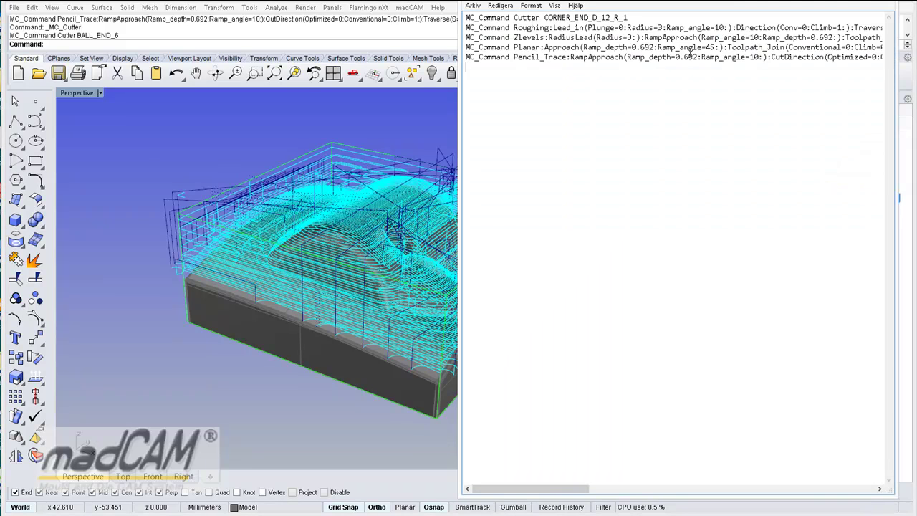
left_click(573, 412)
left_click_drag(565, 489, 855, 489)
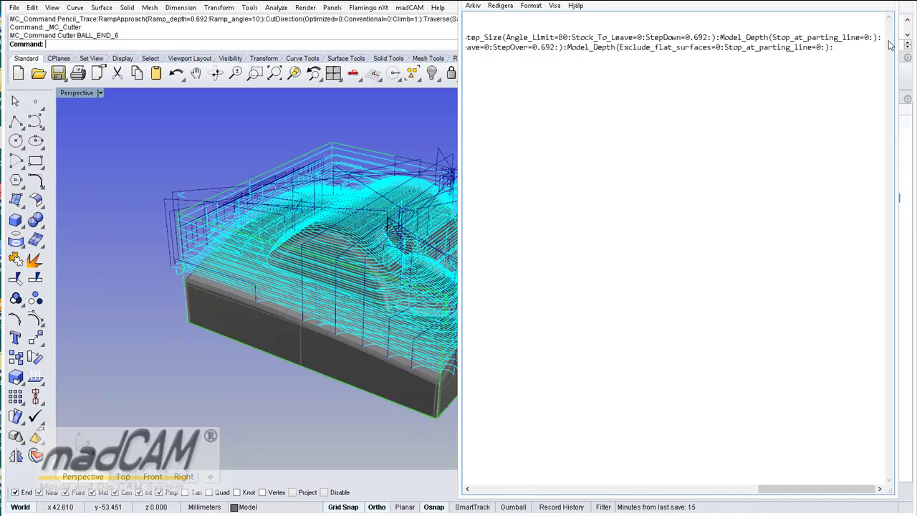
key("Return")
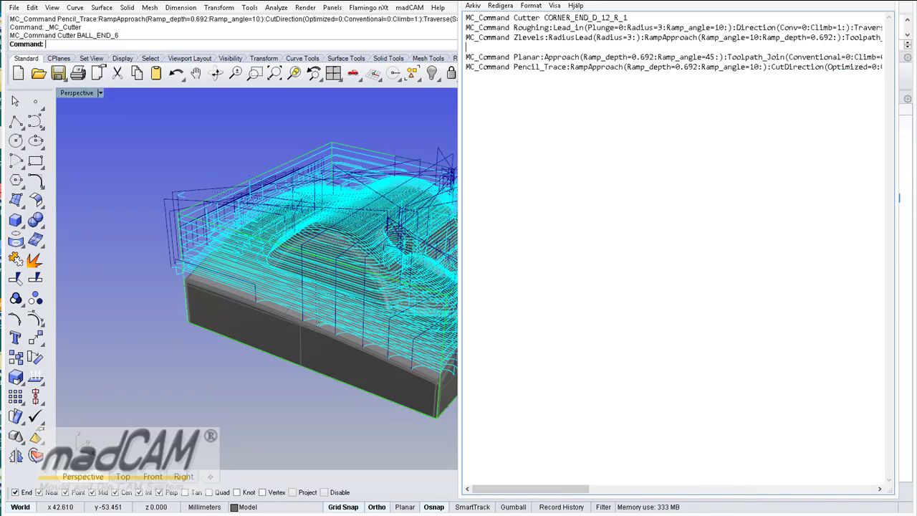
key("ctrl+v")
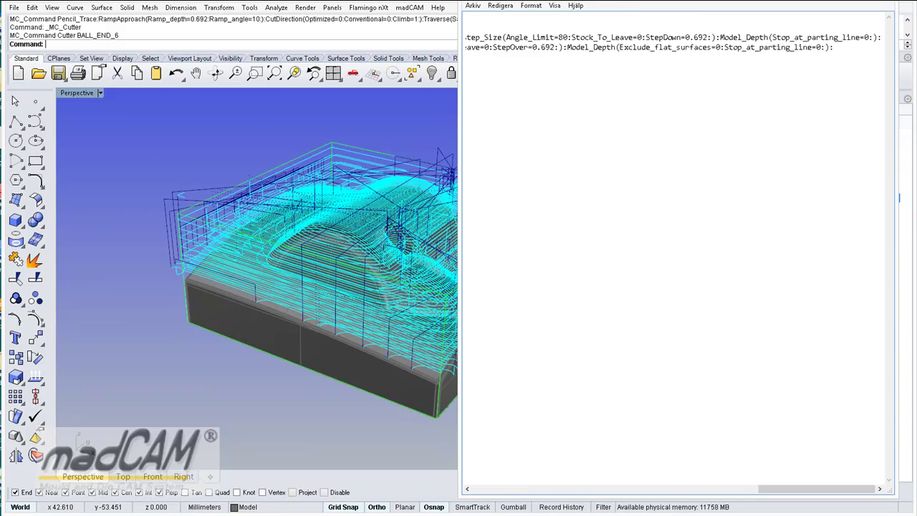
left_click(782, 27)
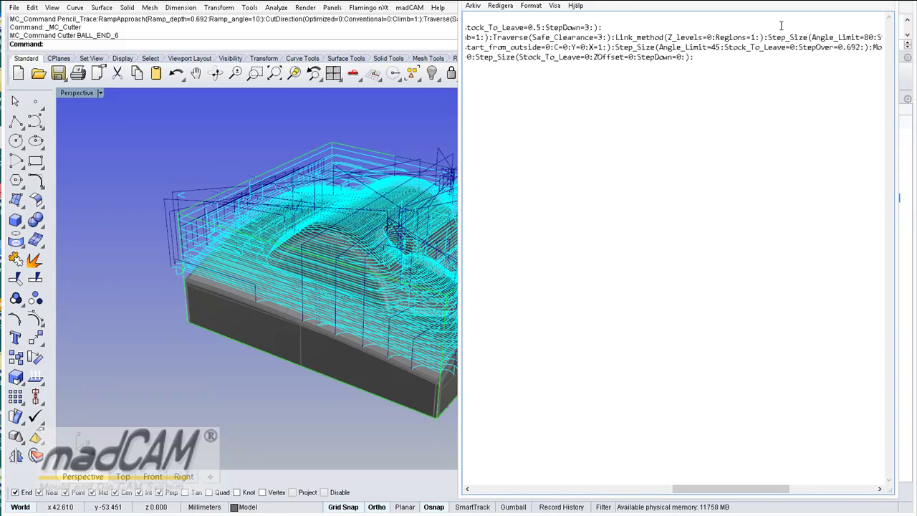
key("Return")
key("ctrl+v")
key("Return")
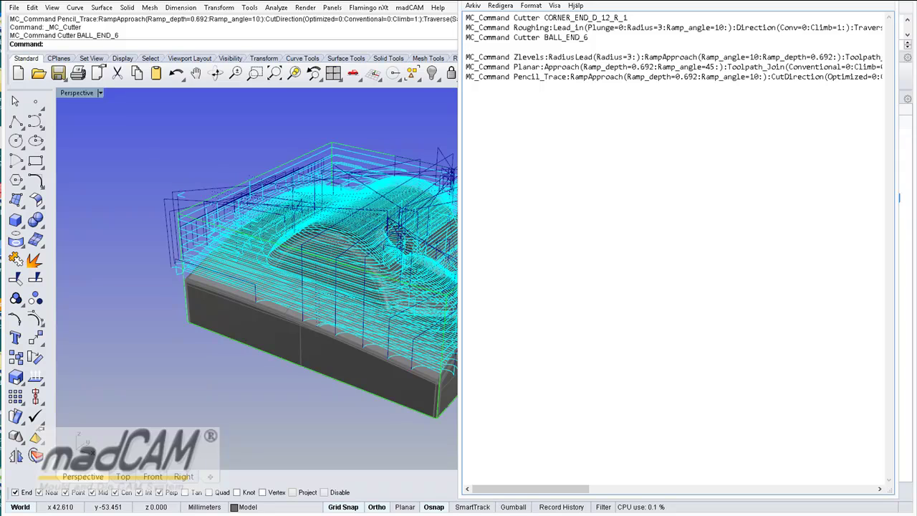
key("BackSpace")
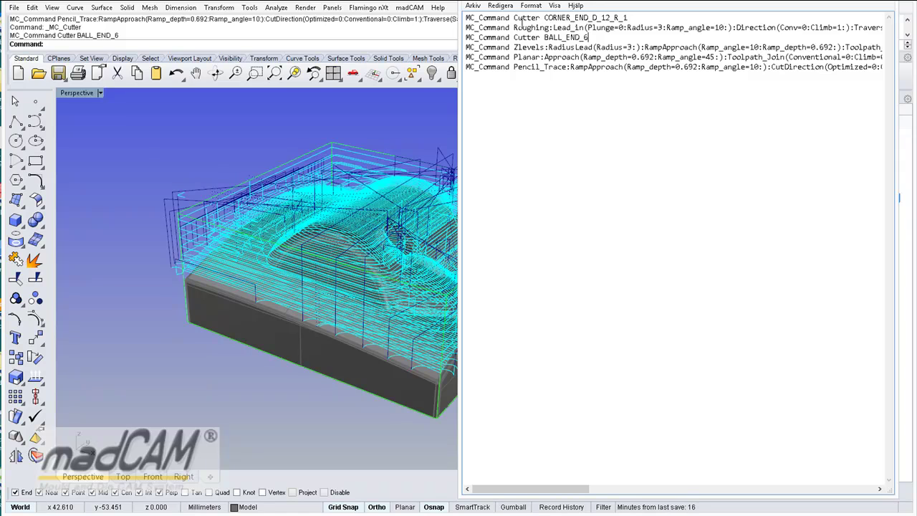
- Switch to Rhino, run the MC_GetToolpath command, and copy its name from the command history
left_click(147, 147)
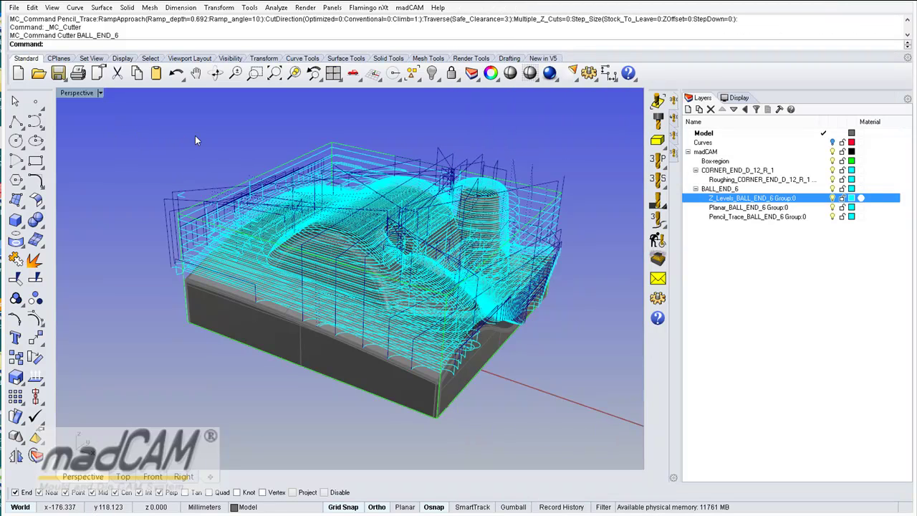
type("MC")
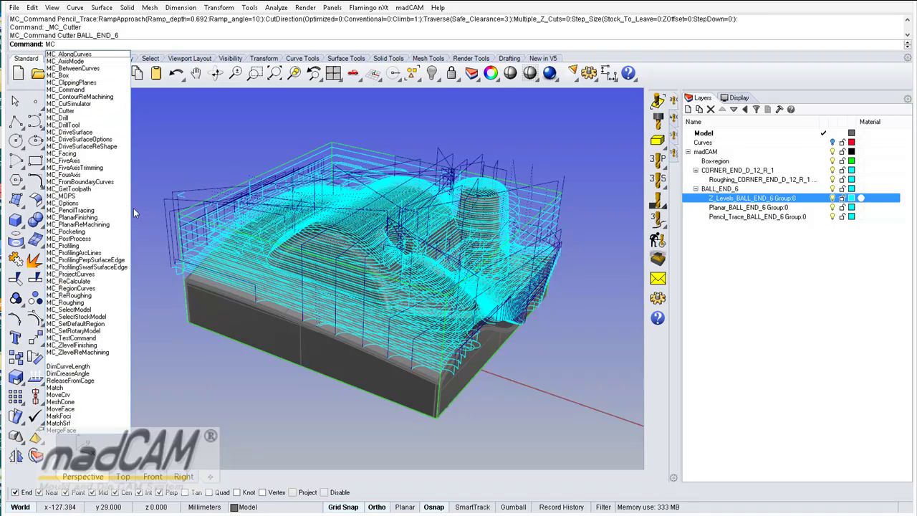
left_click(90, 189)
left_click_drag(106, 38, 49, 38)
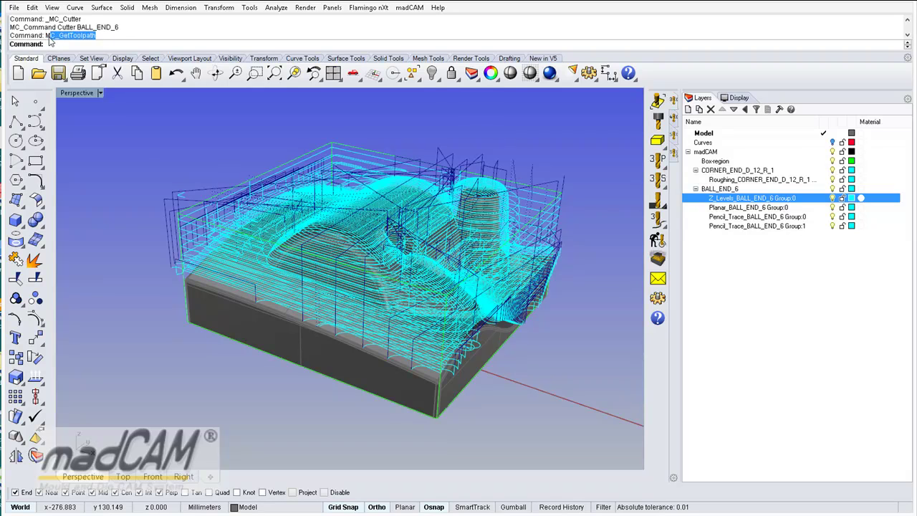
key("ctrl+c")
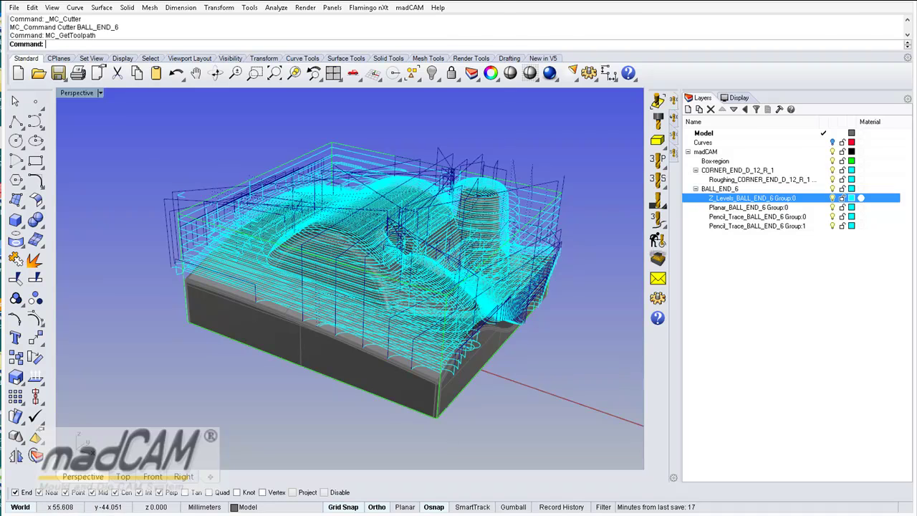
- Switch to the text editor and insert an MC_GetToolpath line directly below the MC_Command Roughing line
key("alt+Tab")
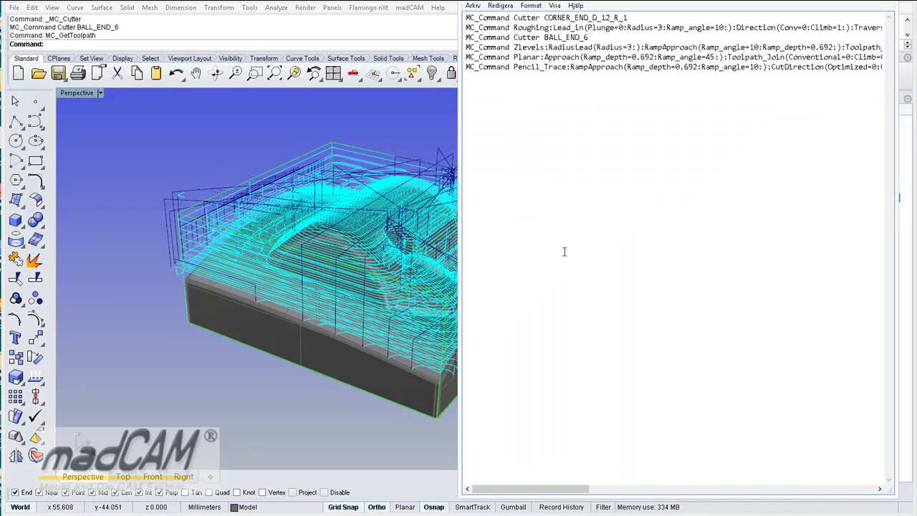
left_click_drag(551, 490, 884, 493)
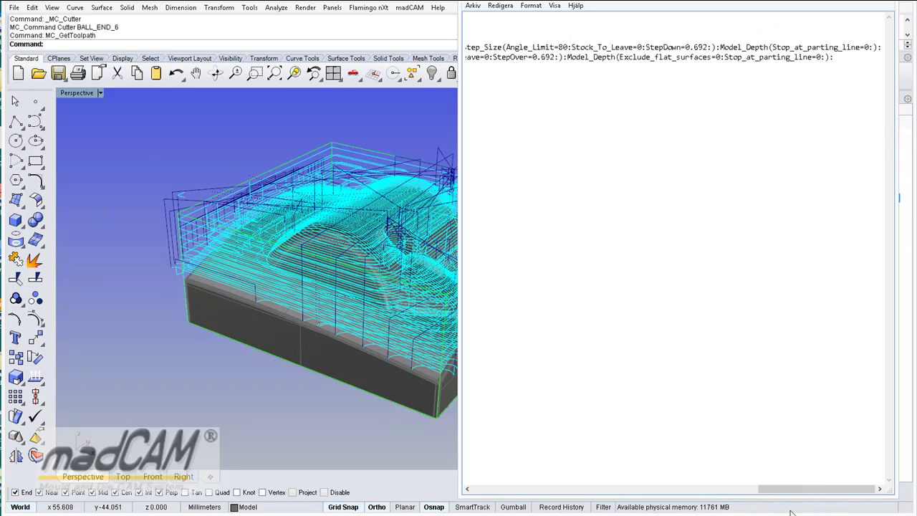
left_click_drag(795, 492, 669, 492)
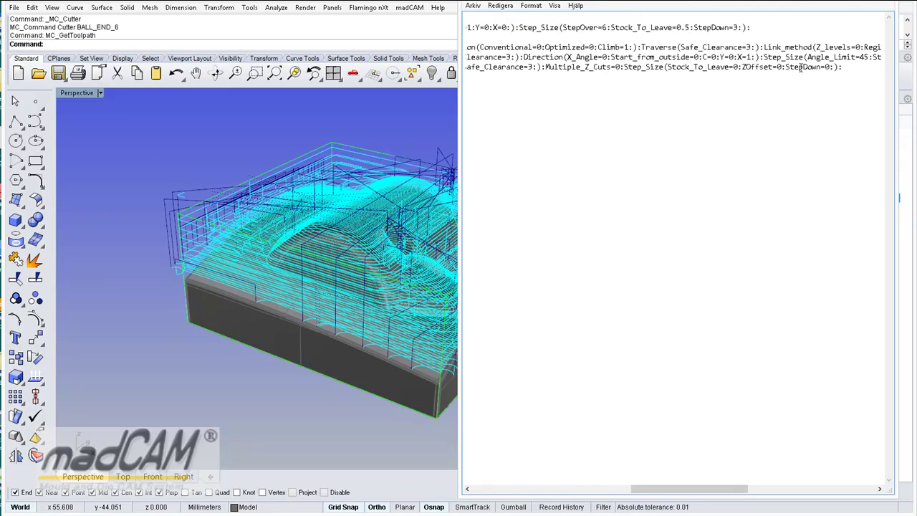
key("Up")
key("Up")
key("Up")
key("ctrl+v")
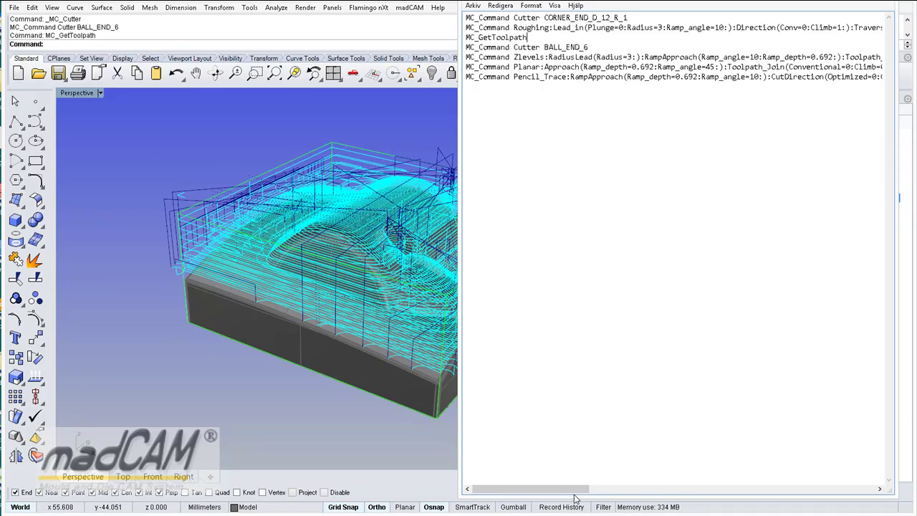
- Insert an MC_GetToolpath line below each of the Zlevels, Planar and Pencil_Trace command lines
left_click_drag(577, 490, 888, 492)
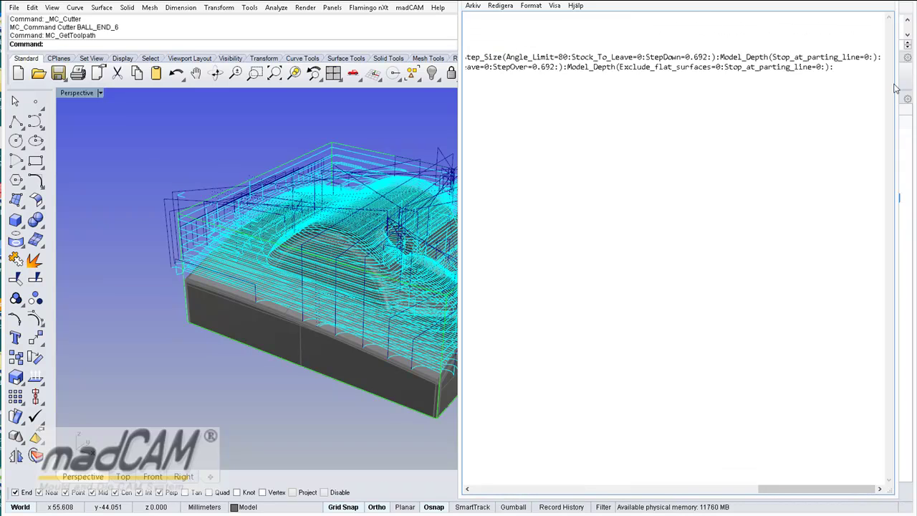
key("Down")
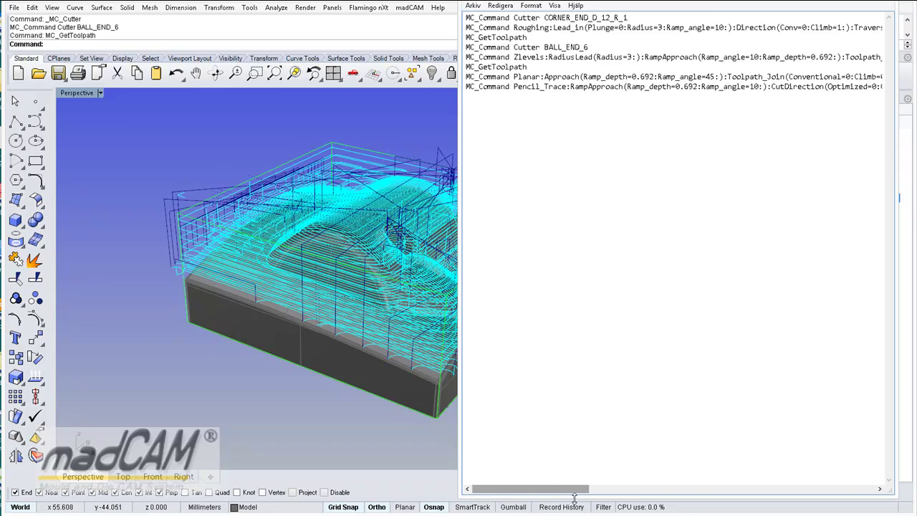
left_click_drag(544, 489, 872, 494)
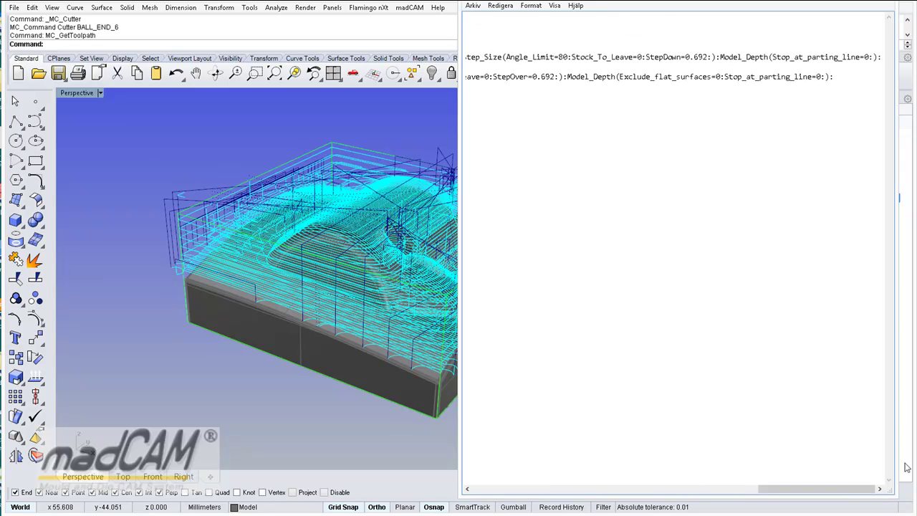
key("Down")
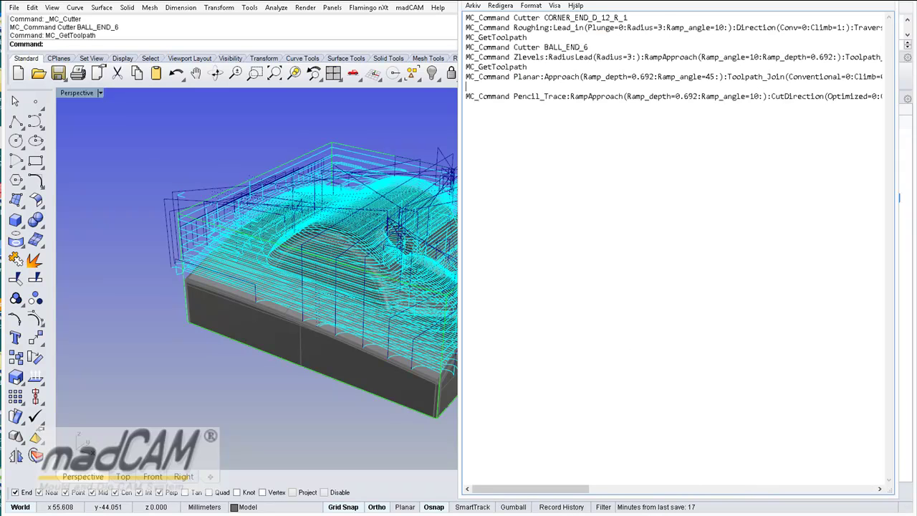
left_click_drag(573, 489, 791, 491)
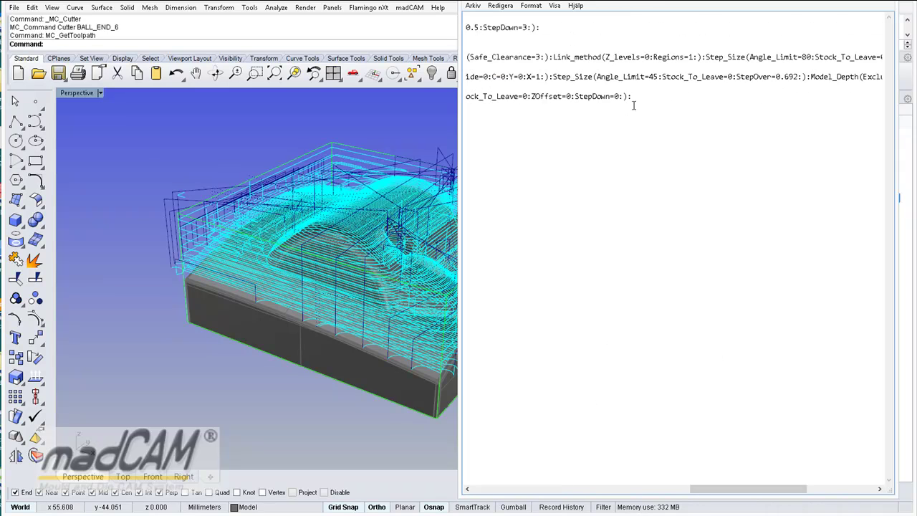
key("Return")
key("ctrl+v")
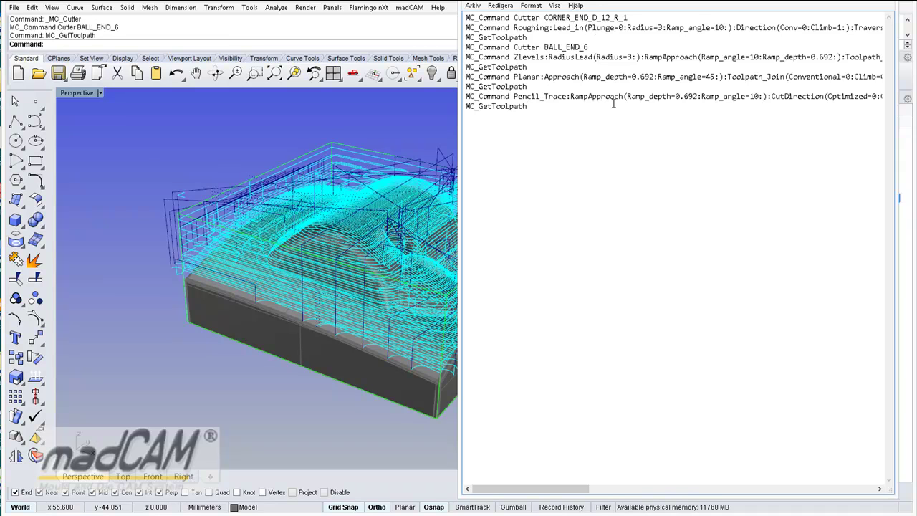
- Copy the complete command script from the text editor and return to Rhino
left_click_drag(466, 15, 558, 111)
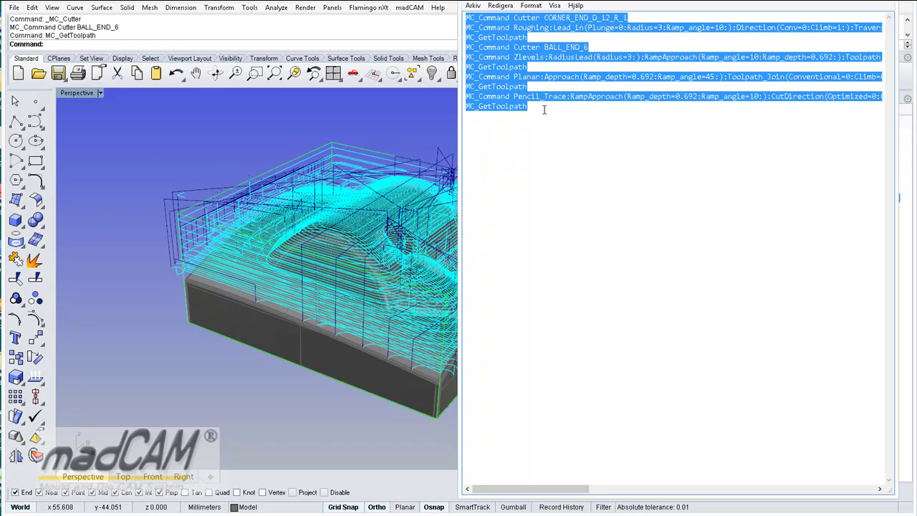
left_click(240, 360)
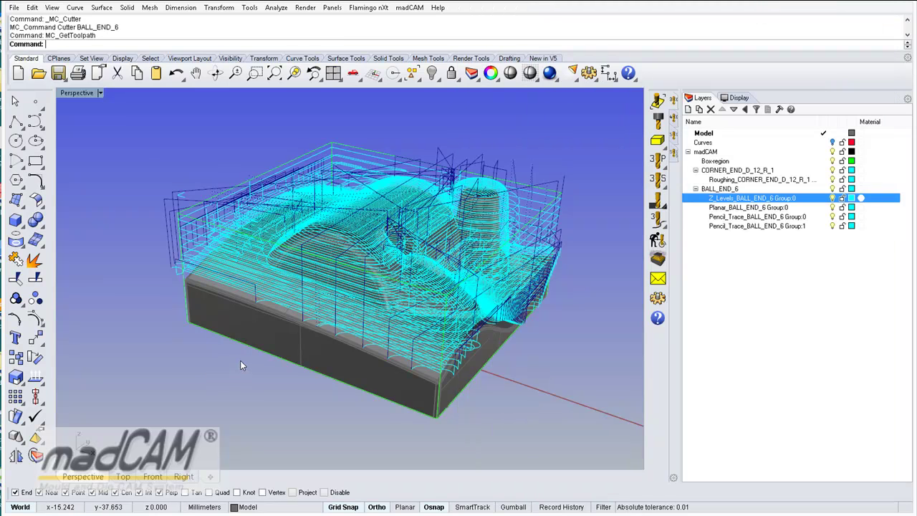
- Show the toolbar group from the My new toolbar file and place the floating toolbar over the upper part of the Perspective viewport
left_click(249, 8)
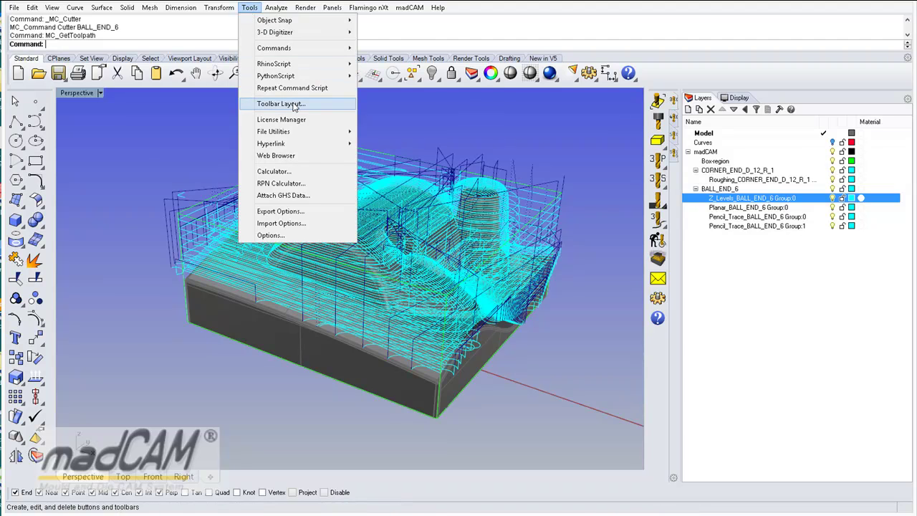
left_click(293, 105)
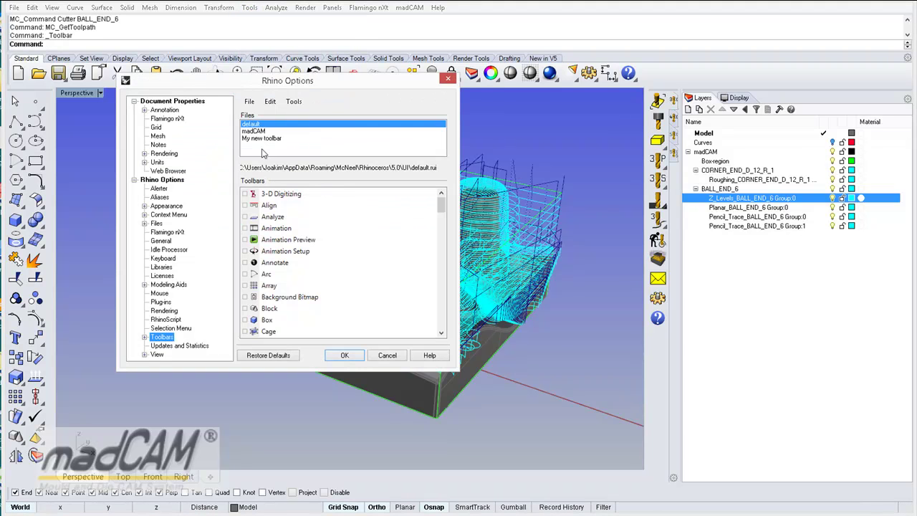
left_click(264, 139)
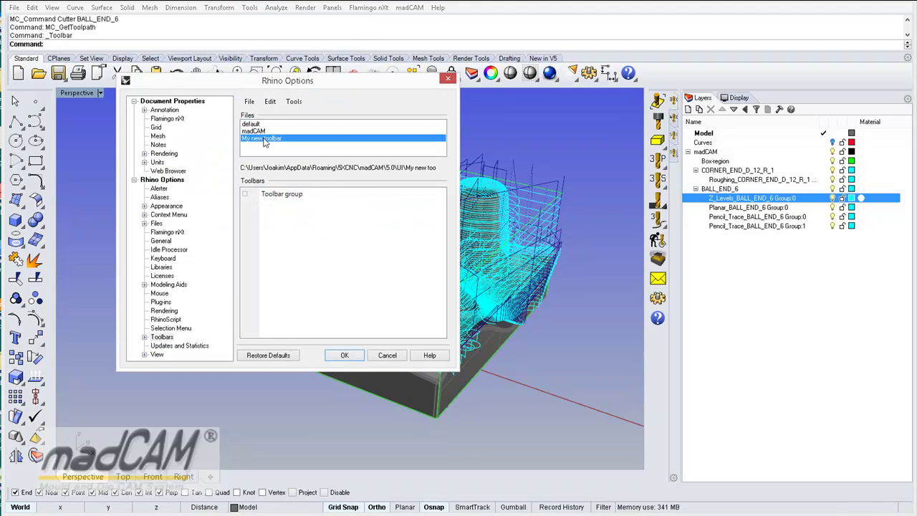
left_click(244, 193)
left_click(343, 356)
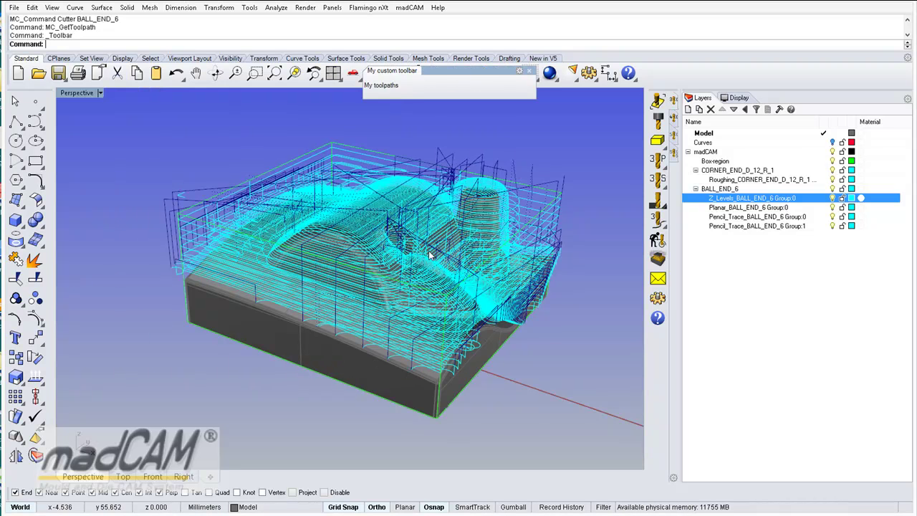
left_click_drag(448, 70, 486, 100)
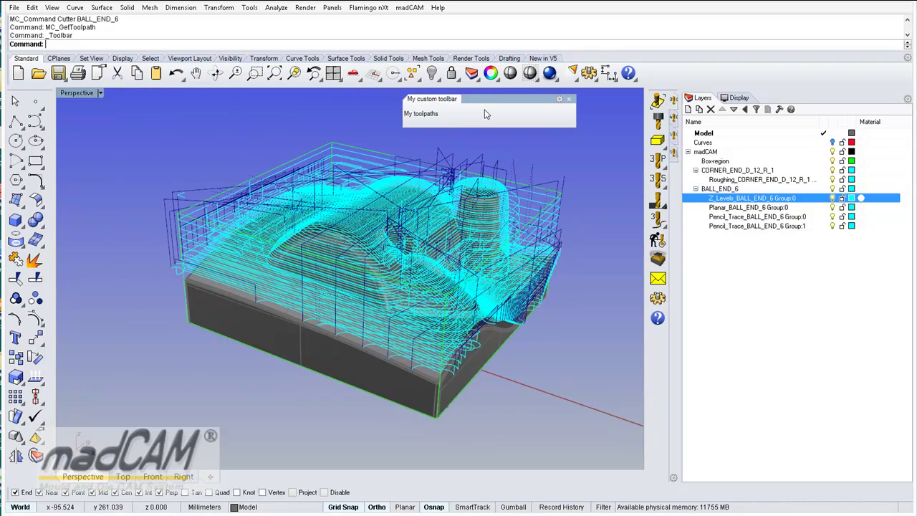
- Replace the whole left-button command script of the My toolpaths button with the copied script and confirm the change
right_click(423, 119, "shift")
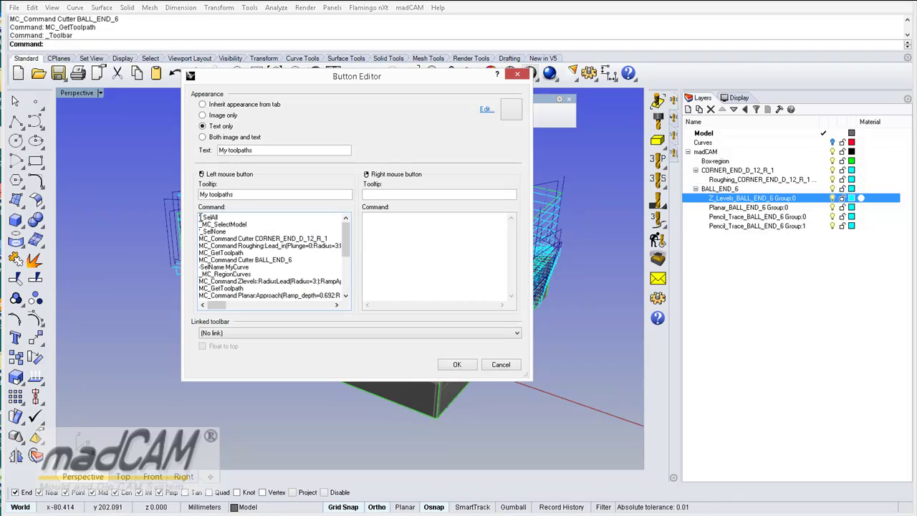
left_click_drag(198, 216, 356, 333)
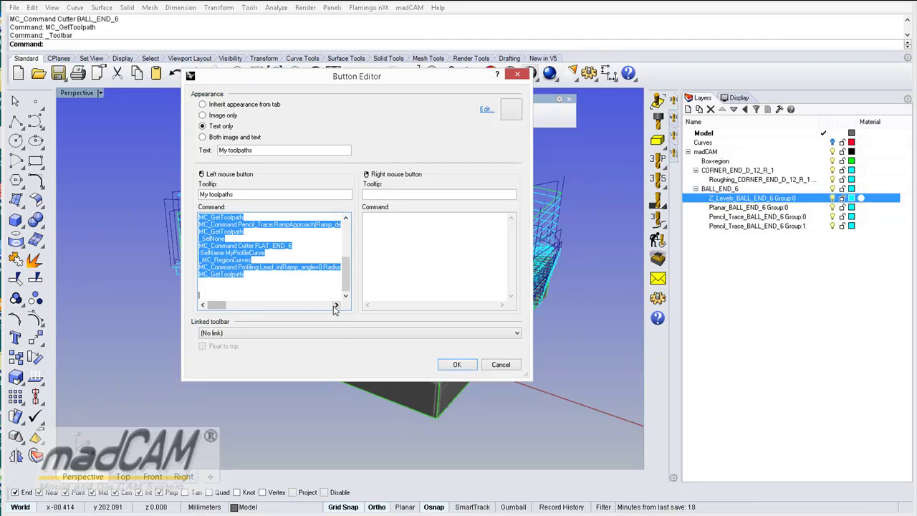
key("Delete")
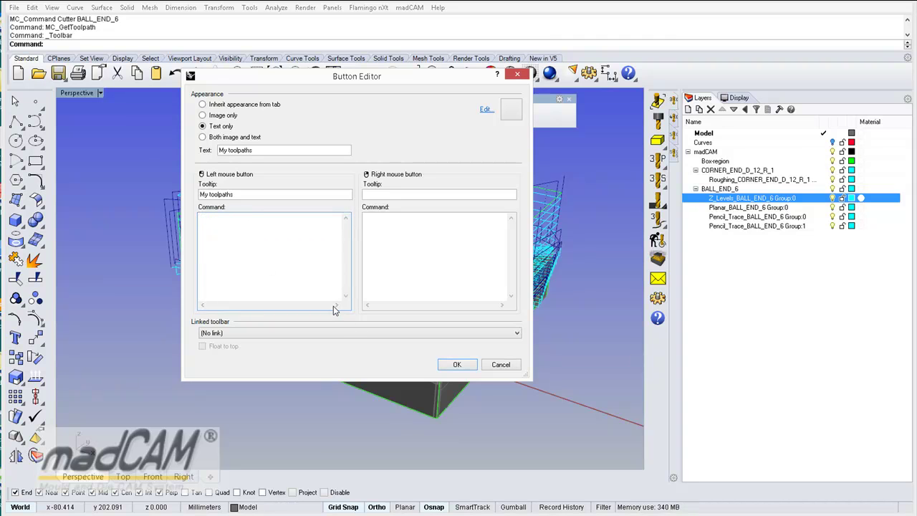
key("ctrl+v")
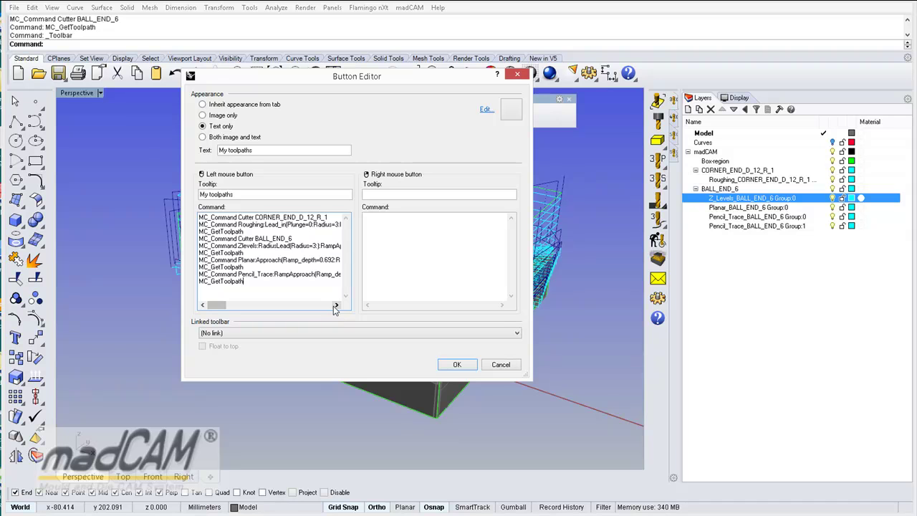
left_click(457, 365)
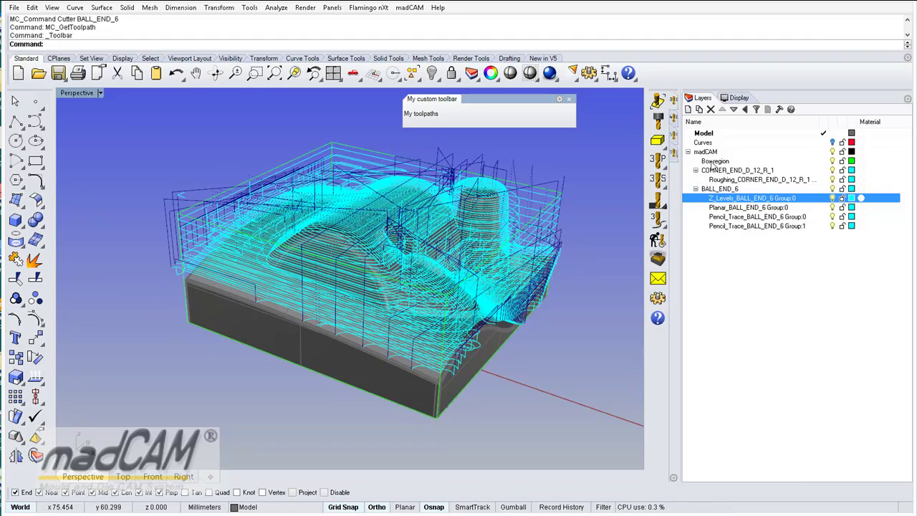
- Delete the madCAM layer together with all its sublayers and toolpath objects
left_click(709, 153)
left_click(711, 109)
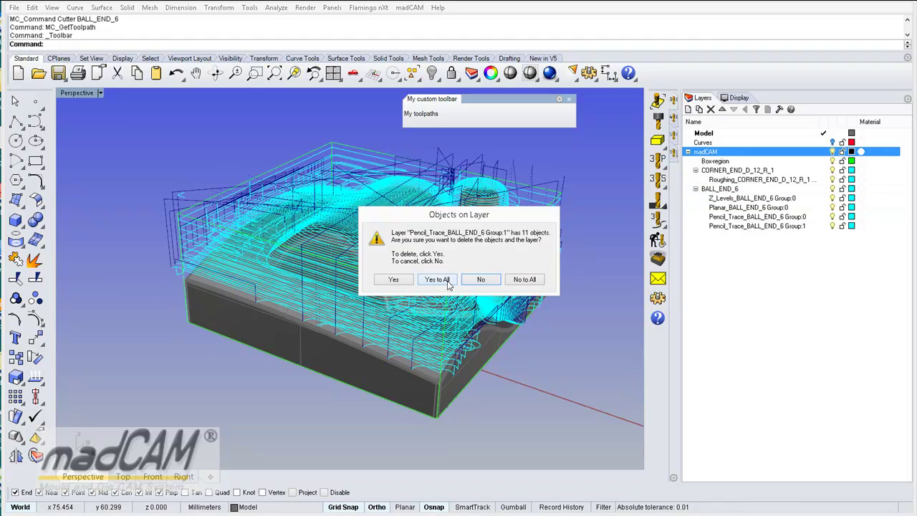
left_click(447, 279)
- Run the My toolpaths script to recalculate all toolpaths and expand the new madCAM layer
right_click_drag(537, 323, 517, 331)
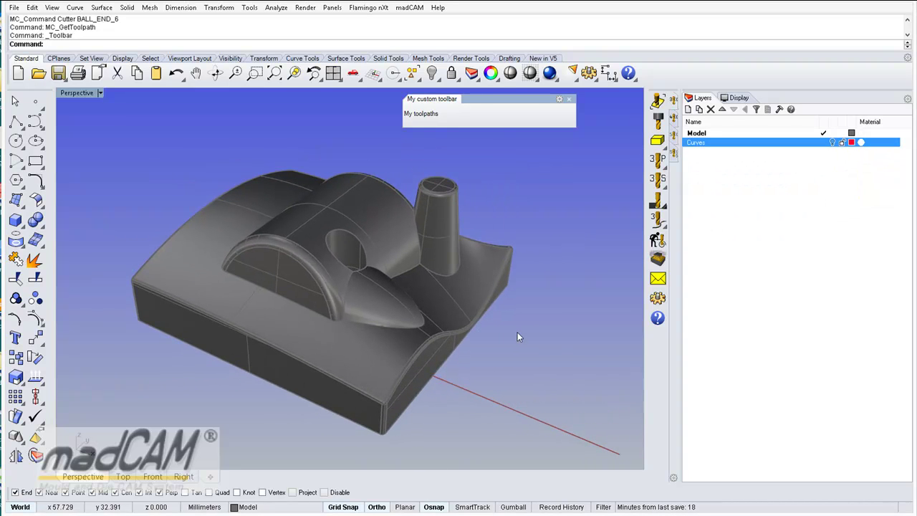
left_click(420, 114)
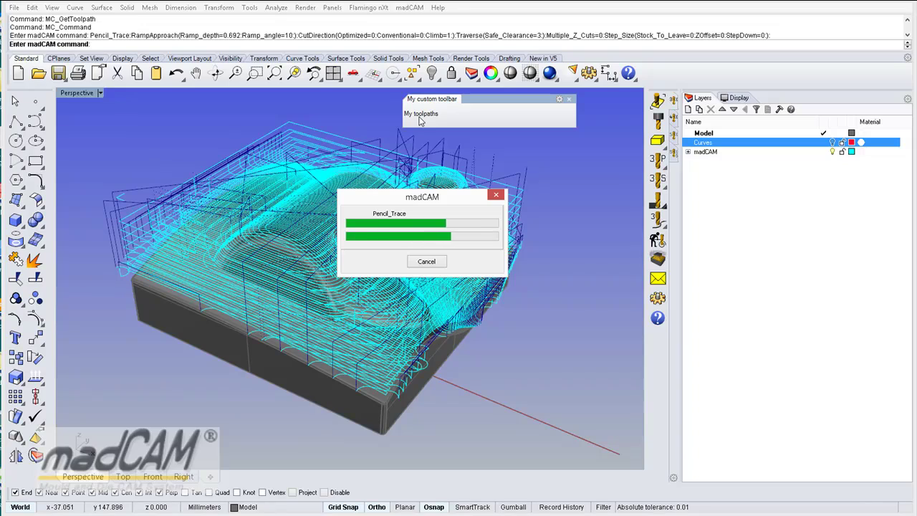
right_click_drag(450, 166, 498, 278)
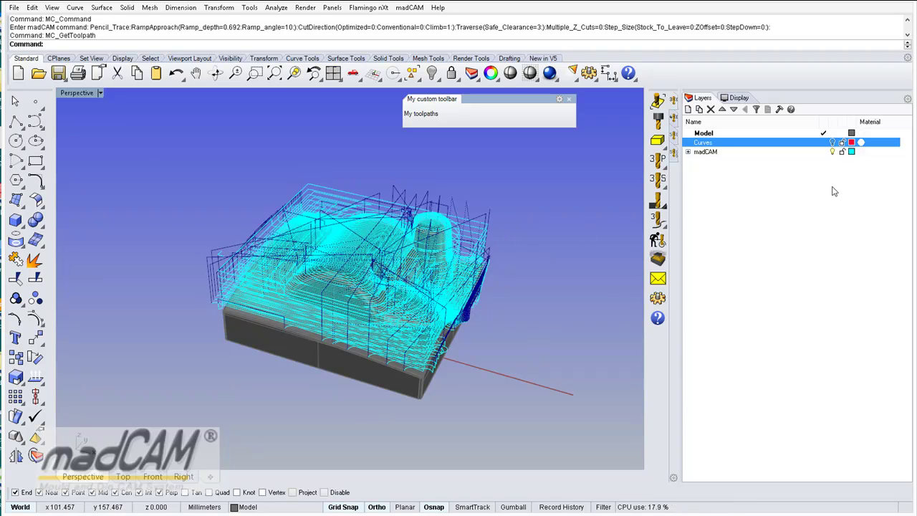
left_click(687, 151)
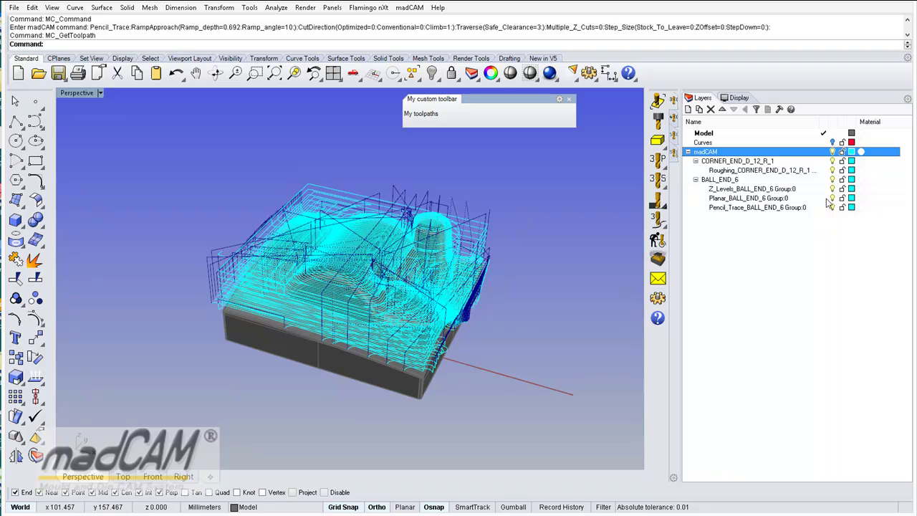
- Hide the CORNER_END_D_12_R_1 and BALL_END_6 toolpath layers and turn on the Curves layer
left_click(832, 160)
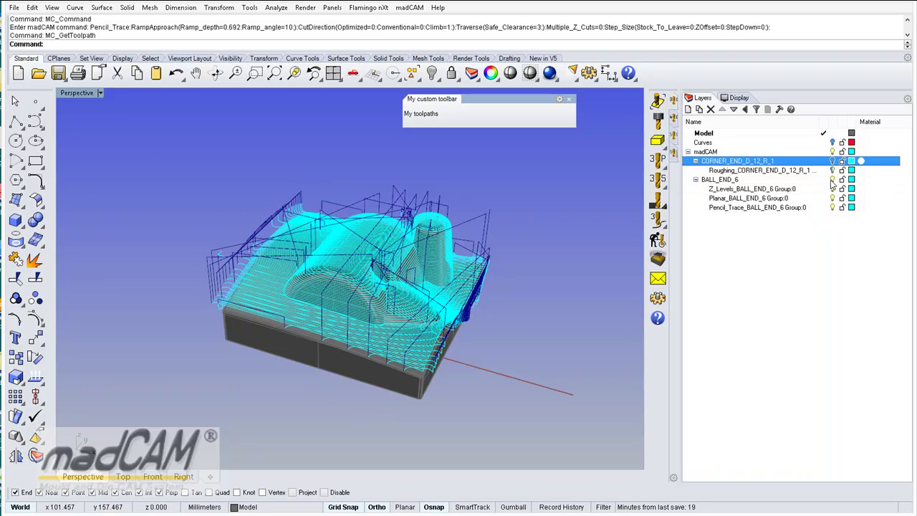
left_click(832, 179)
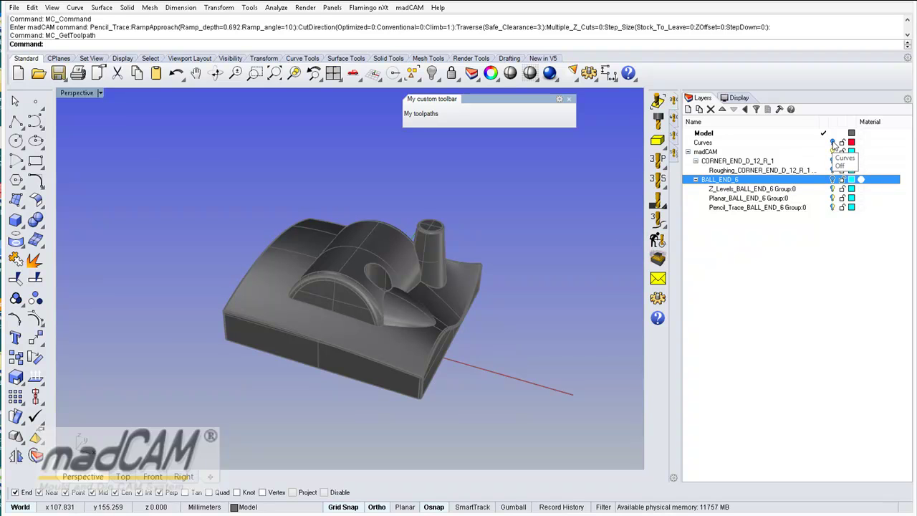
left_click(833, 142)
- Select the closed curve above the model and assign it the object name Region1
right_click_drag(387, 247, 420, 222)
scroll(430, 225, "up", 5)
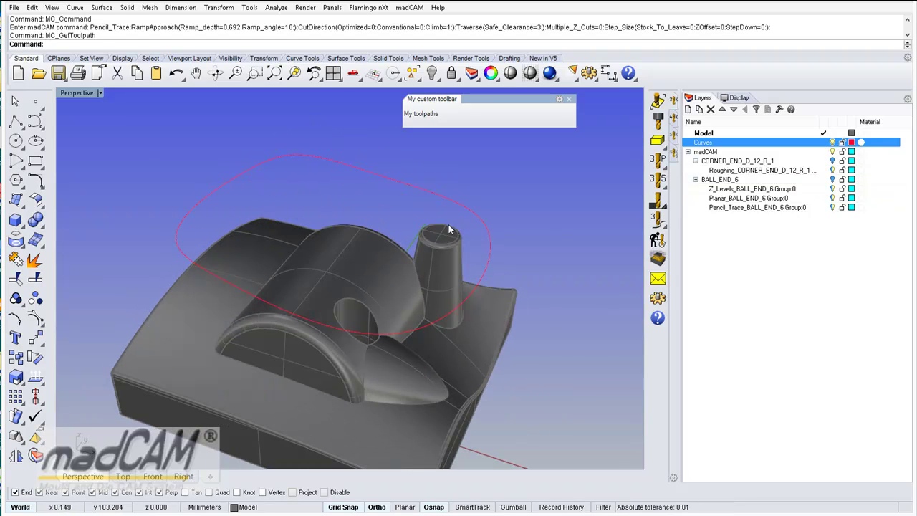
left_click(440, 193)
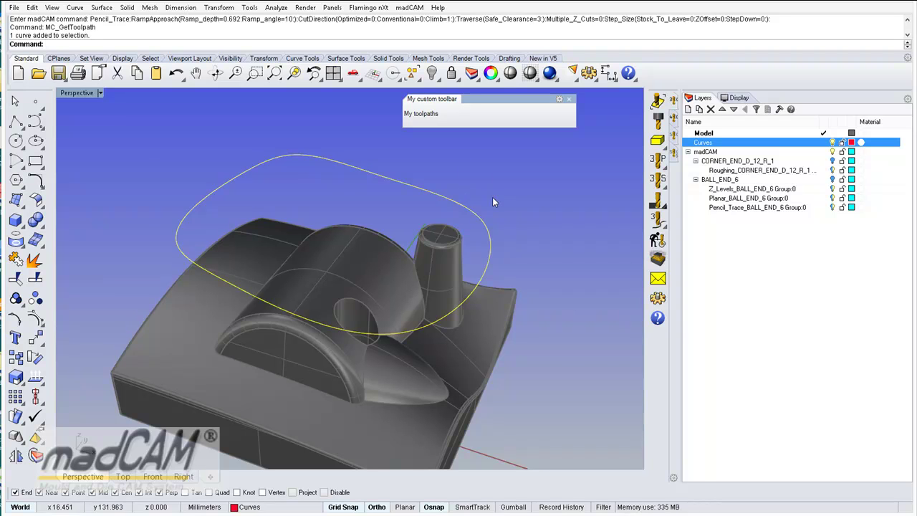
type("et")
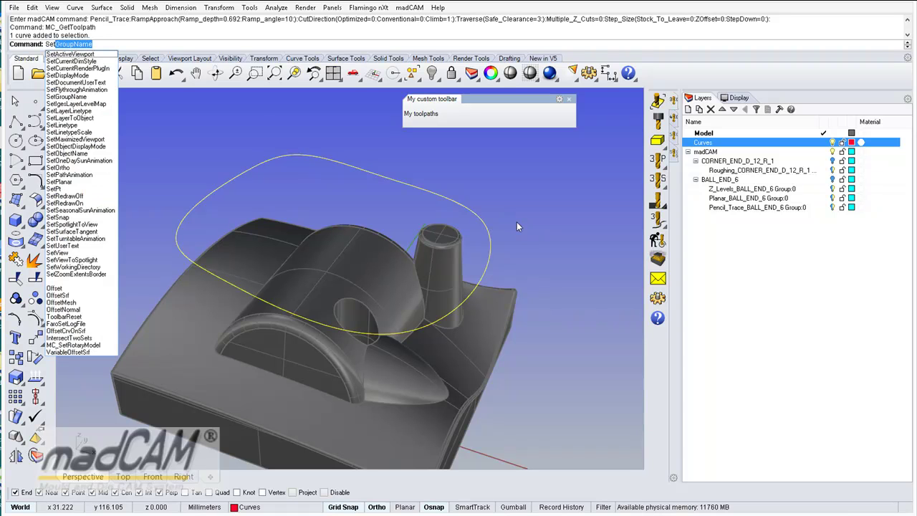
key("BackSpace")
key("BackSpace")
key("BackSpace")
type("GetUserText")
key("Return")
key("Return")
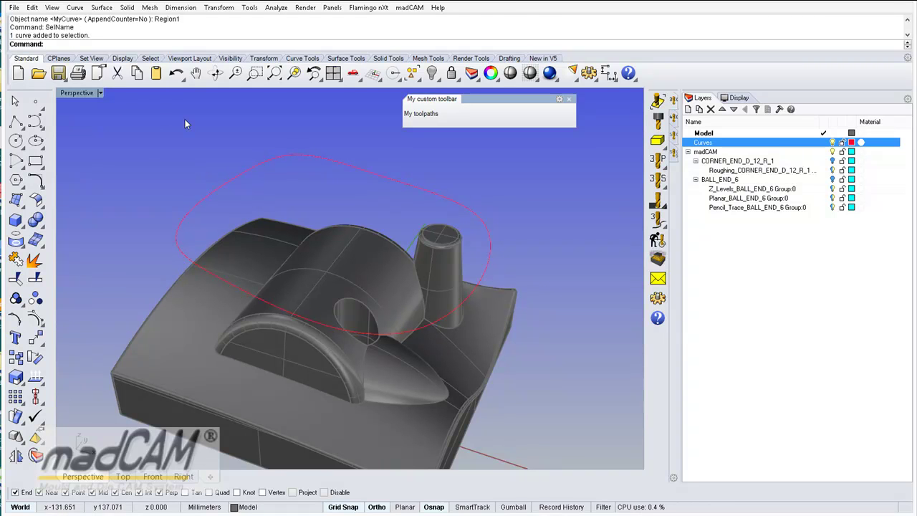
- Run SelName and choose Region1 to check that the curve can be selected by name, leaving the dialog without applying it
type("SelName")
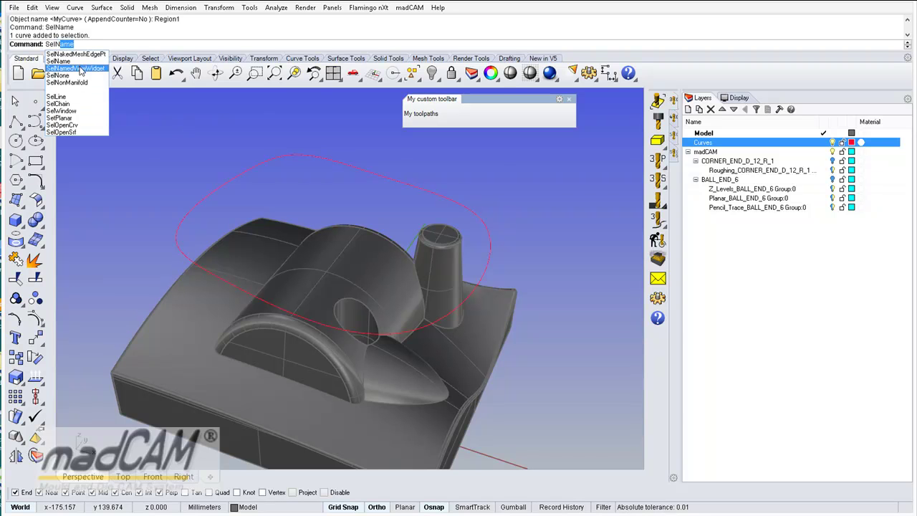
left_click(58, 61)
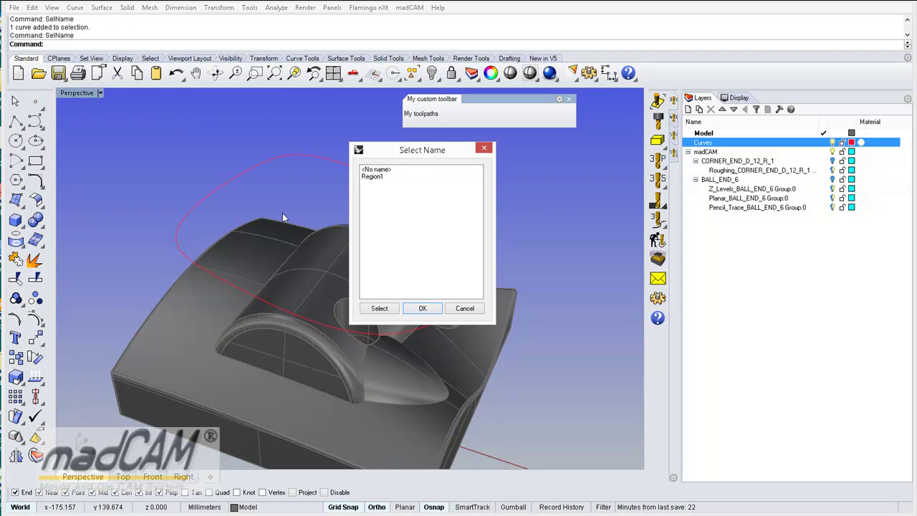
left_click(371, 176)
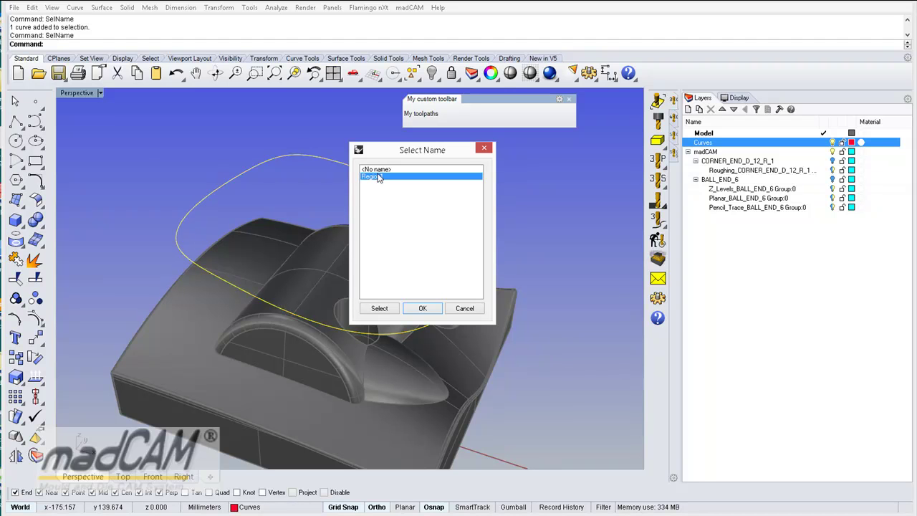
left_click(471, 307)
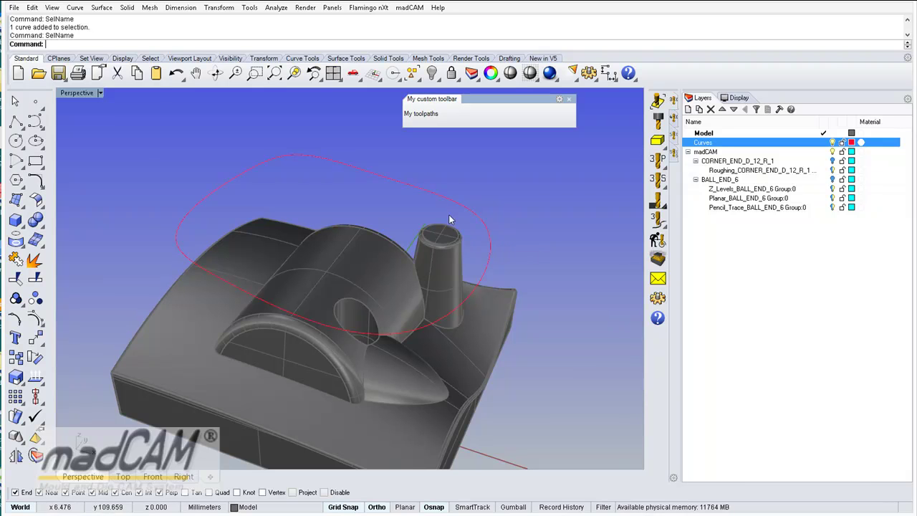
left_click_drag(74, 36, 47, 41)
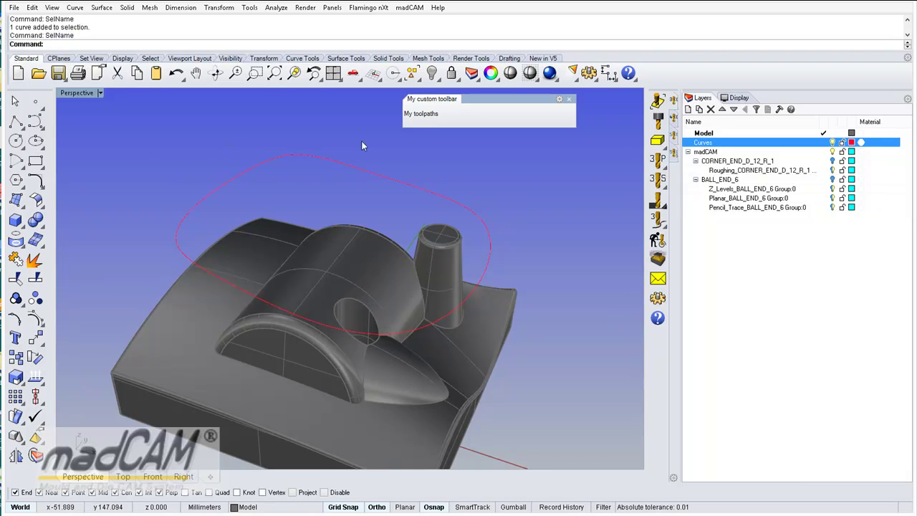
- Add the line -SelName Region1 at the start of the My toolpaths button's command script and confirm it
right_click(426, 119, "shift")
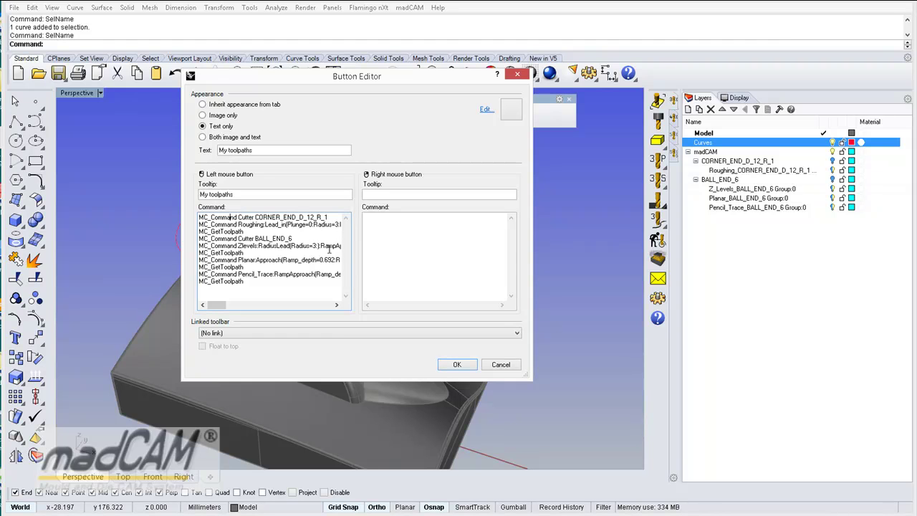
key("Return")
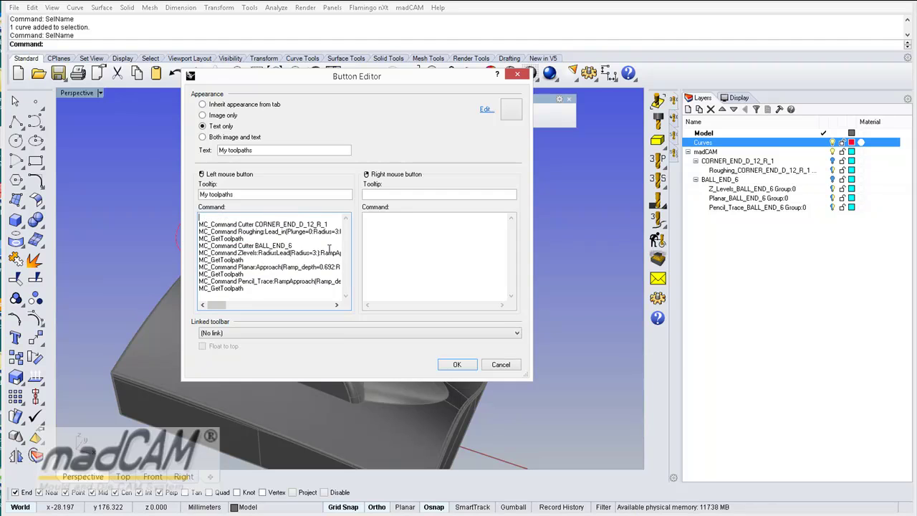
key("Up")
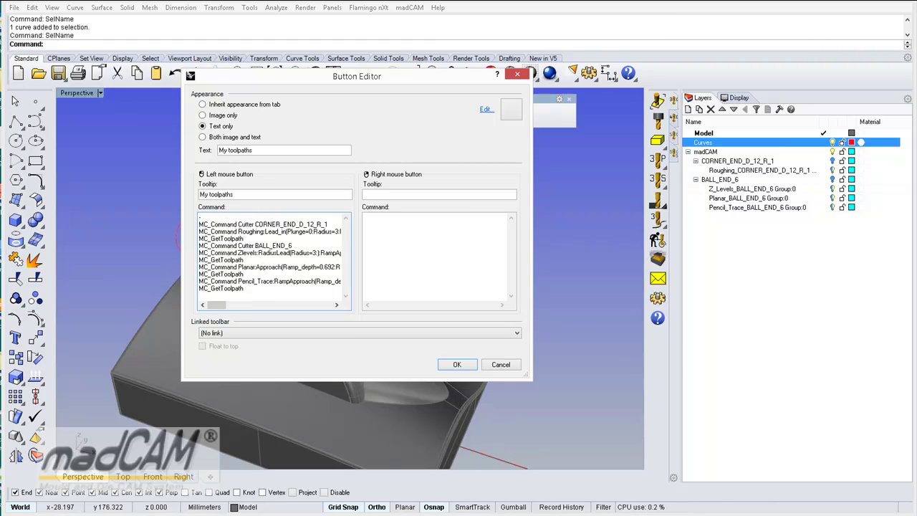
type("-SelName")
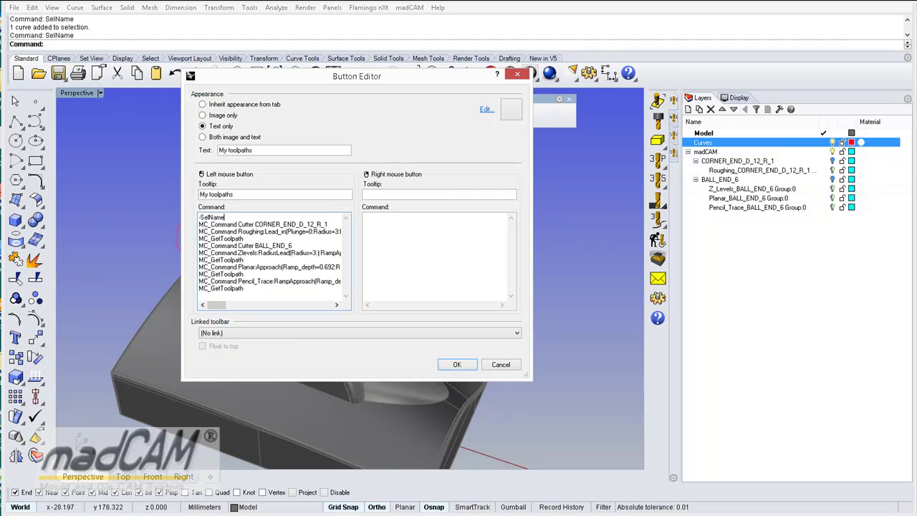
type(" R")
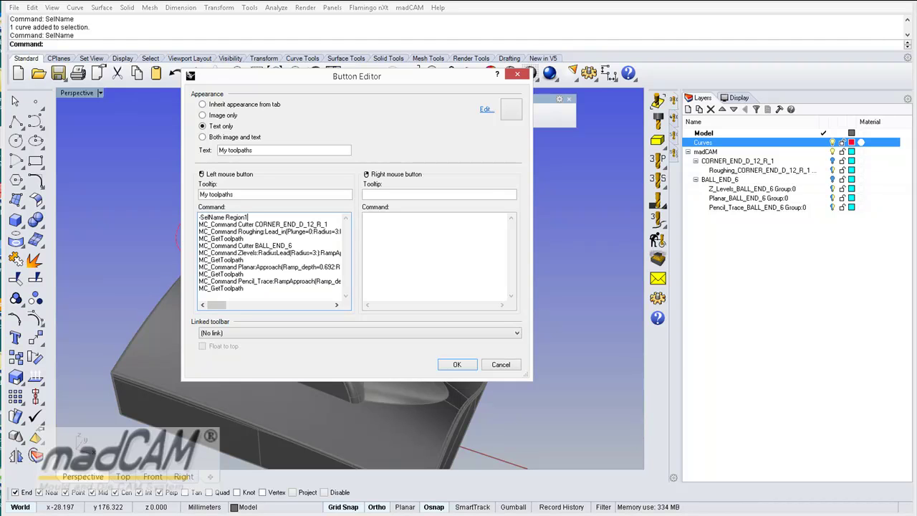
type("egion1")
key("Return")
left_click(455, 364)
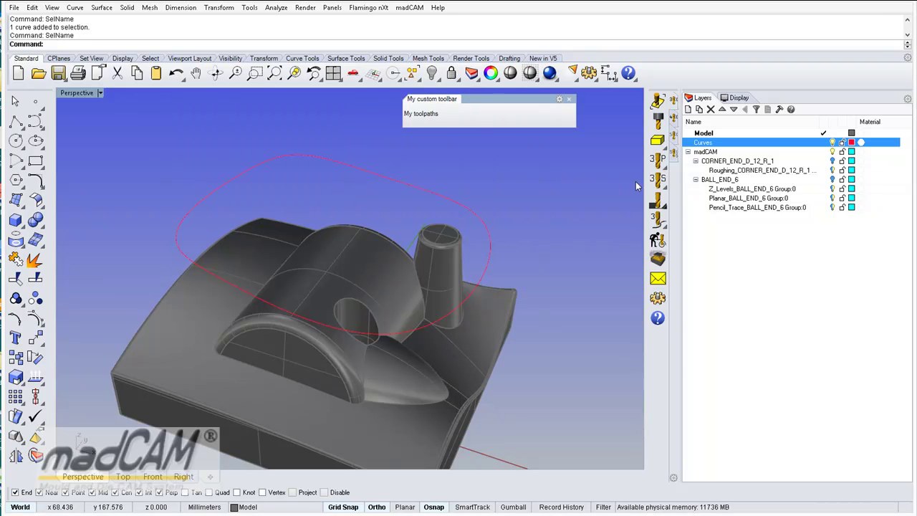
- Detach the Regions toolbar linked to the Create Box button and float it over the Perspective viewport
right_click(657, 141, "shift")
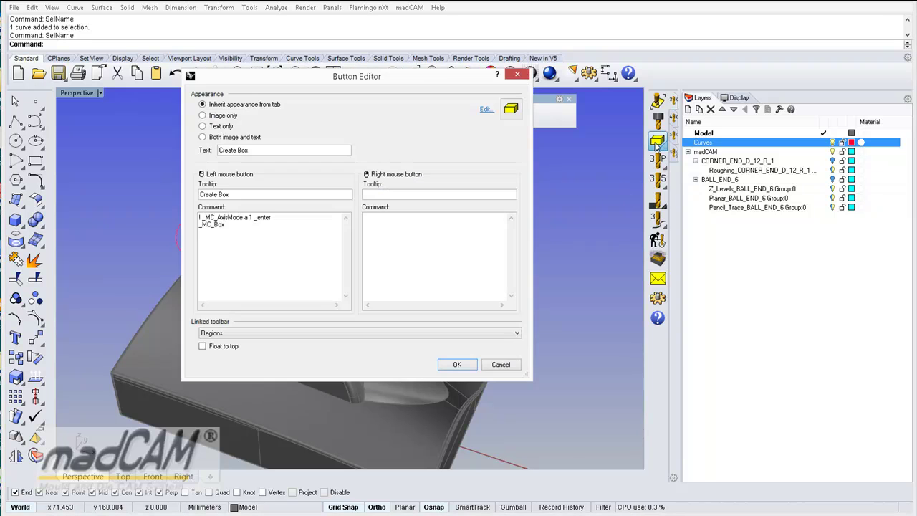
left_click(500, 364)
left_click(657, 141)
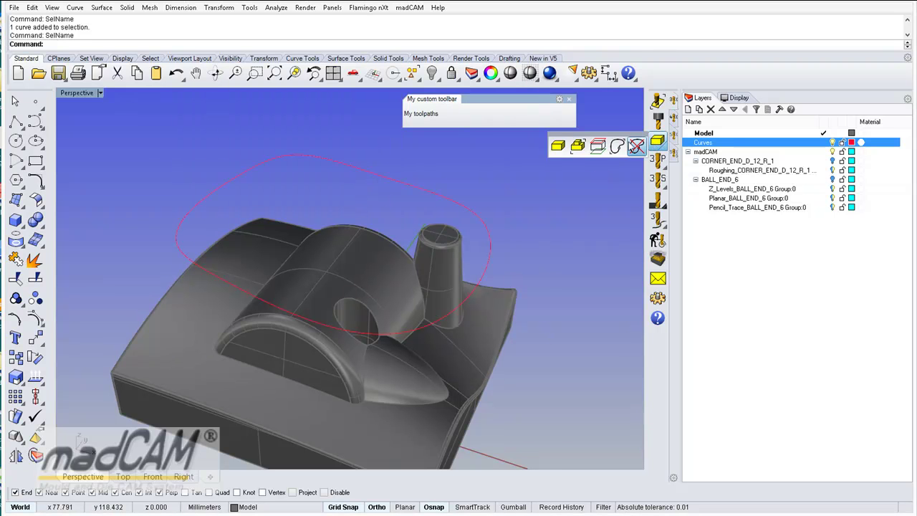
left_click_drag(607, 136, 577, 143)
- Copy the _MC_RegionCurves command from the Select Region Curves button's definition
right_click(587, 161, "shift")
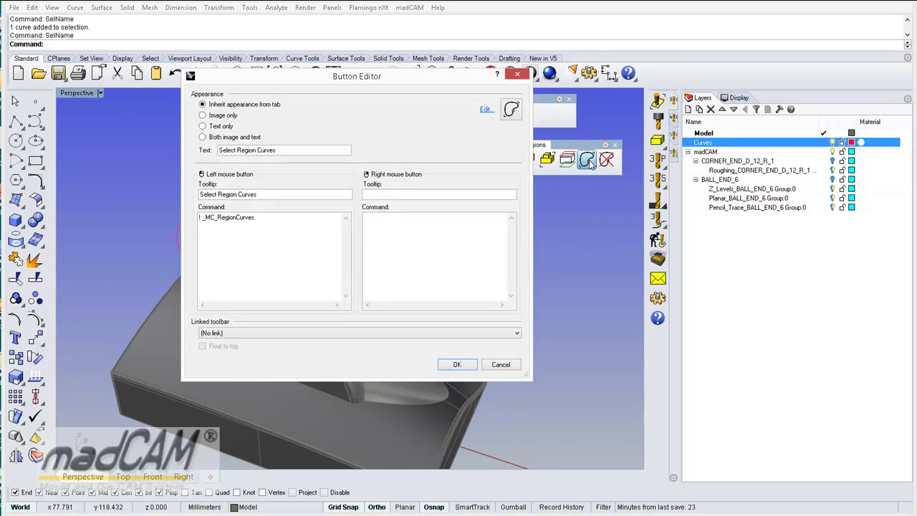
left_click_drag(257, 219, 199, 218)
key("ctrl+c")
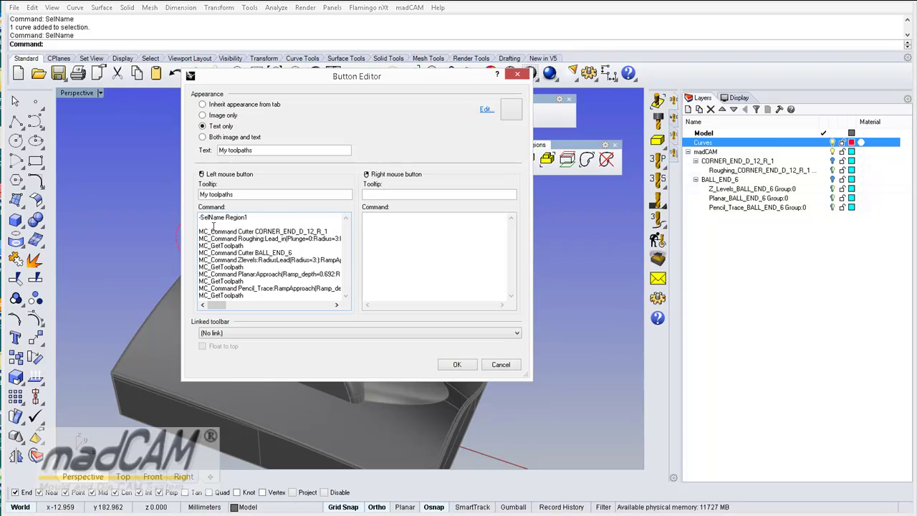
- Paste the copied command below -SelName Region1 in the My toolpaths script and trim its prefix to leave MC_RegionCurves
left_click(213, 224)
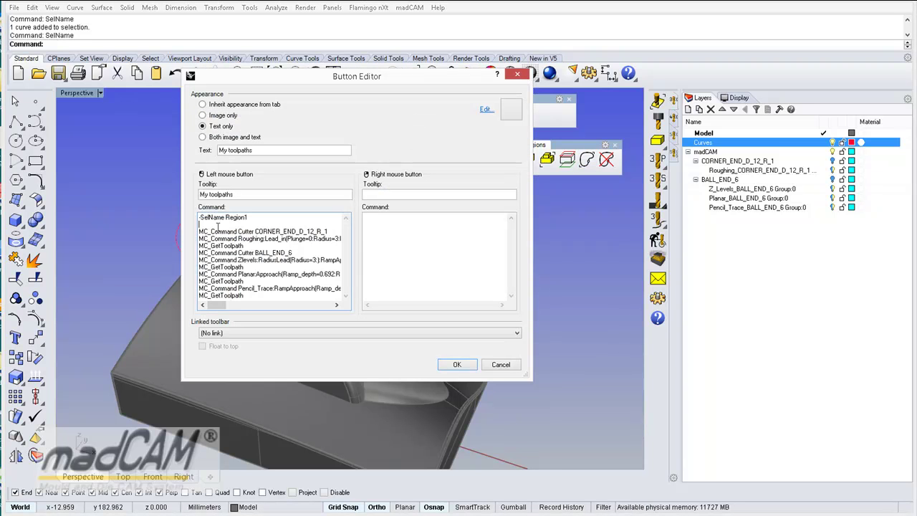
key("ctrl+v")
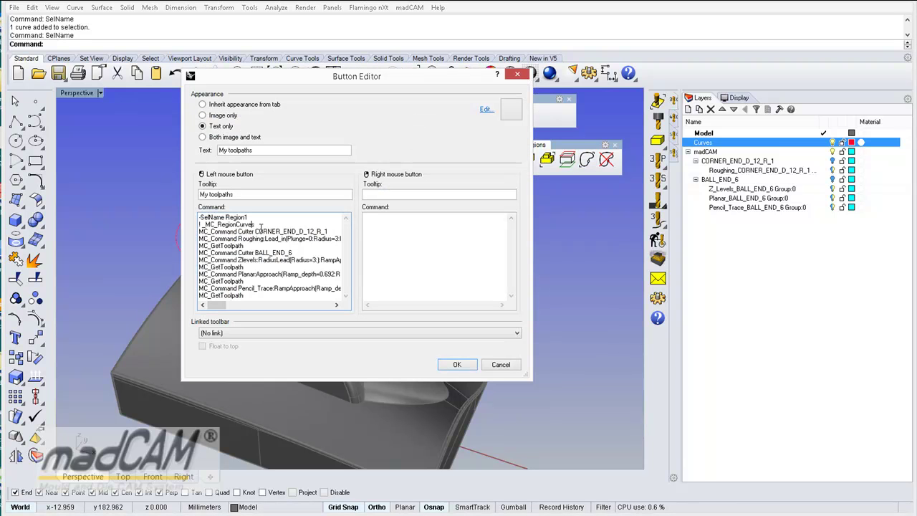
key("BackSpace")
key("BackSpace")
key("BackSpace")
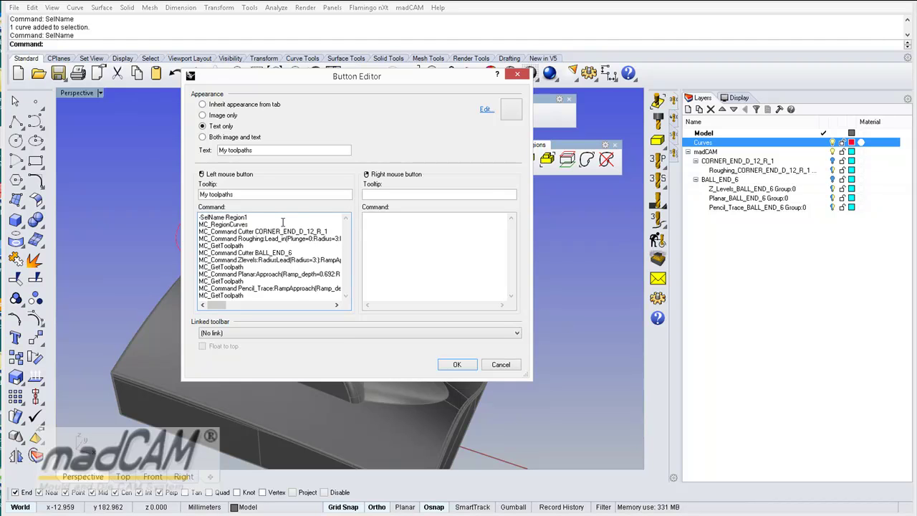
- Insert a SelNone line directly below MC_RegionCurves in the My toolpaths script
left_click(282, 224)
key("Return")
type("SelNone")
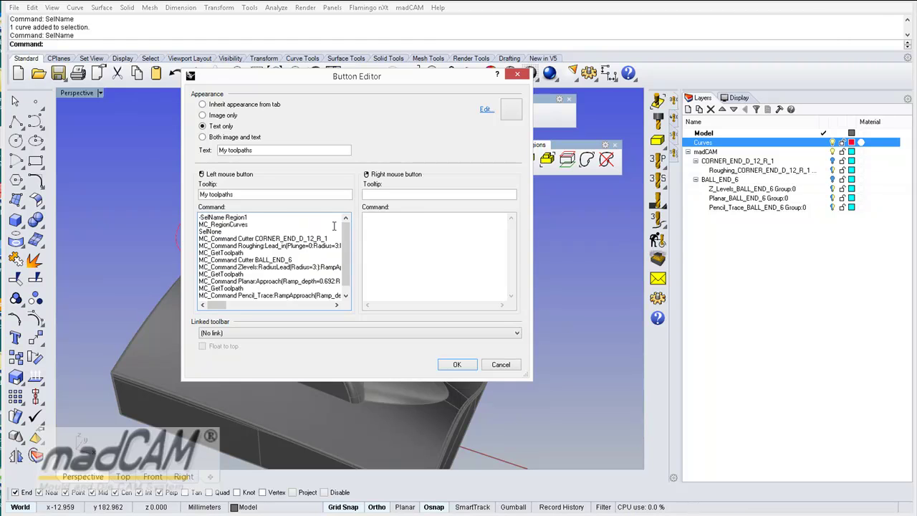
- Save the edited My toolpaths button script and delete the existing madCAM layer with all its toolpaths
left_click(457, 364)
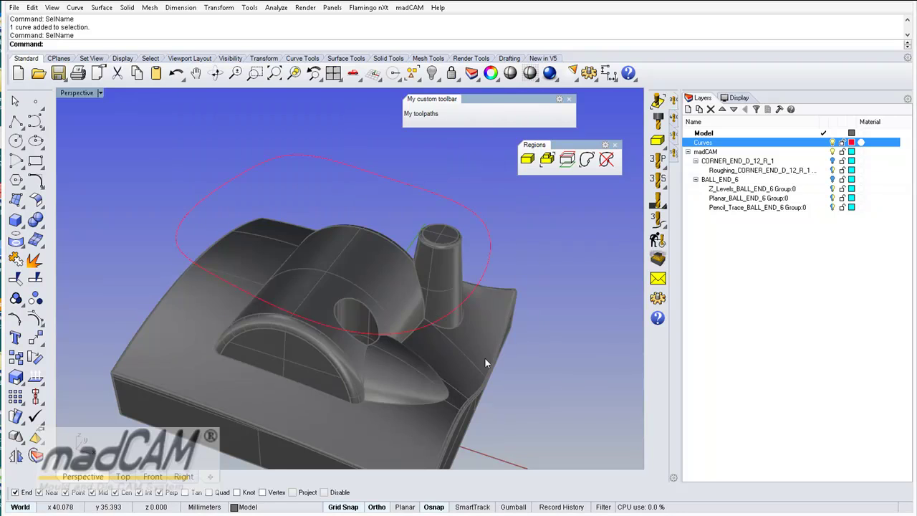
left_click(707, 153)
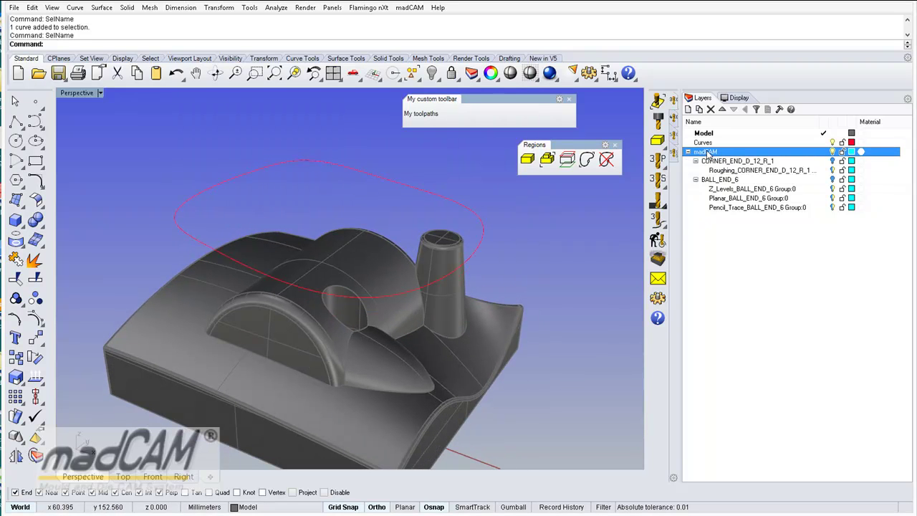
left_click(711, 109)
left_click(434, 418)
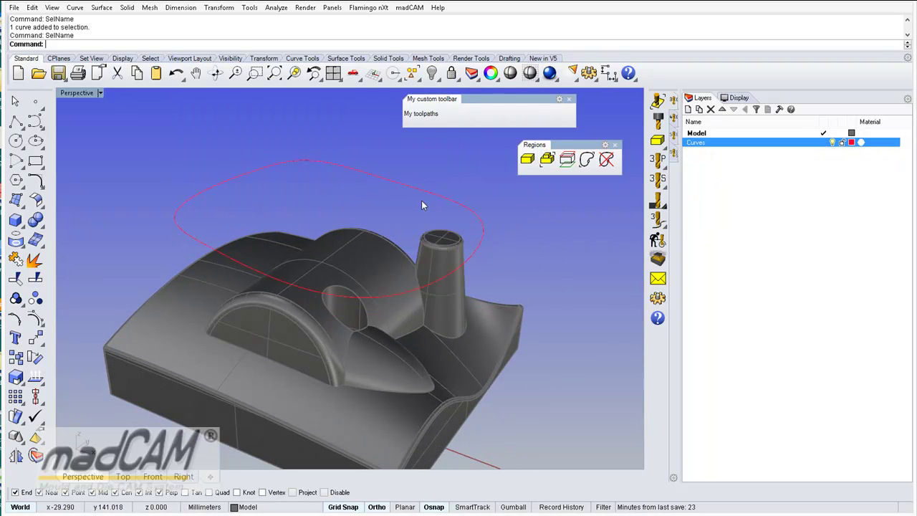
- Test-run the My toolpaths script with the Region1 curve and delete the madCAM layer it generates
left_click(419, 115)
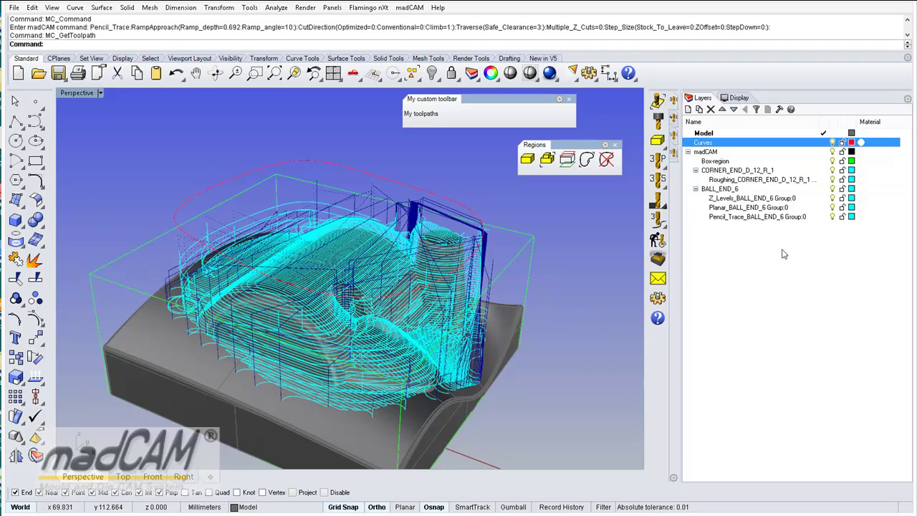
left_click(707, 152)
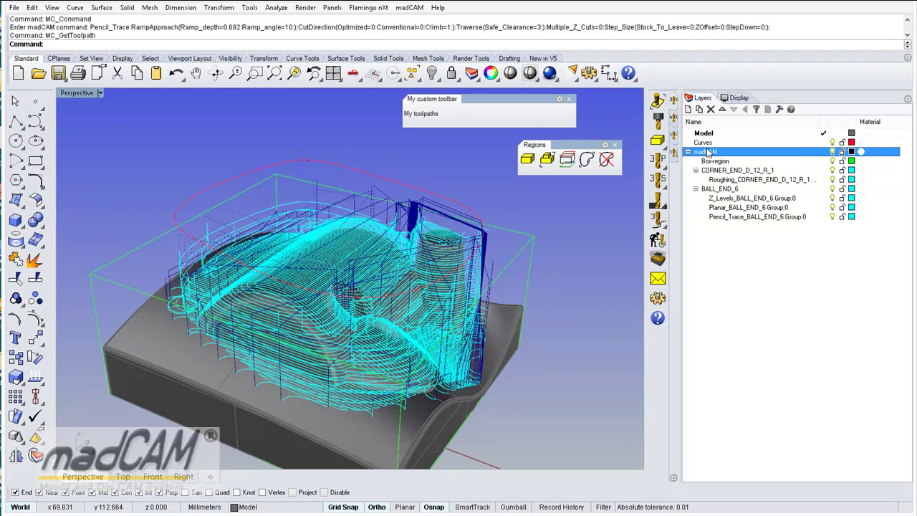
left_click(710, 109)
left_click(449, 280)
- Duplicate the circular bottom edge of the hole in the half-cylinder as a separate curve
right_click_drag(413, 296, 408, 327)
scroll(381, 334, "up", 5)
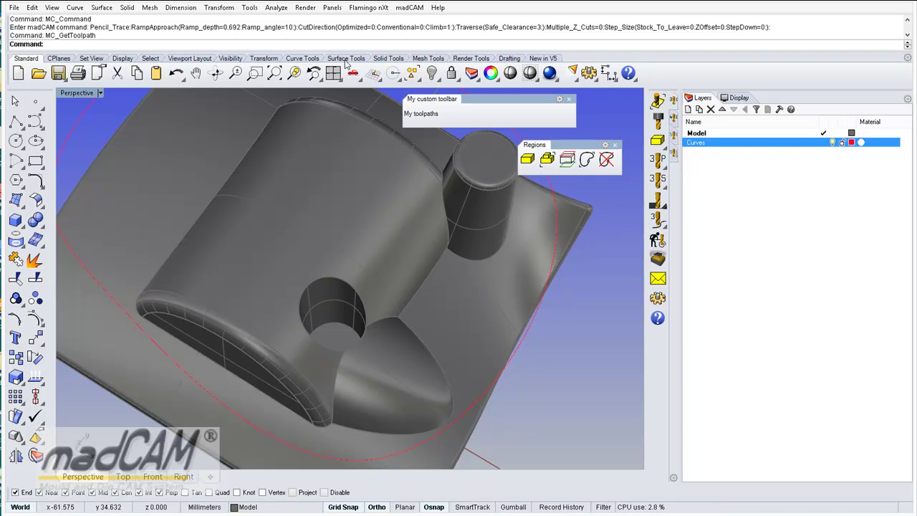
left_click(307, 60)
left_click(679, 77)
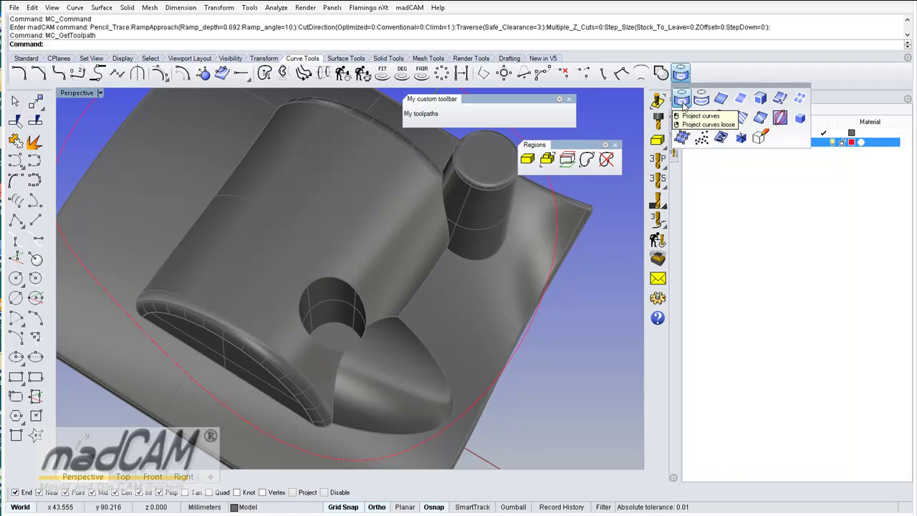
left_click(720, 99)
left_click(342, 326)
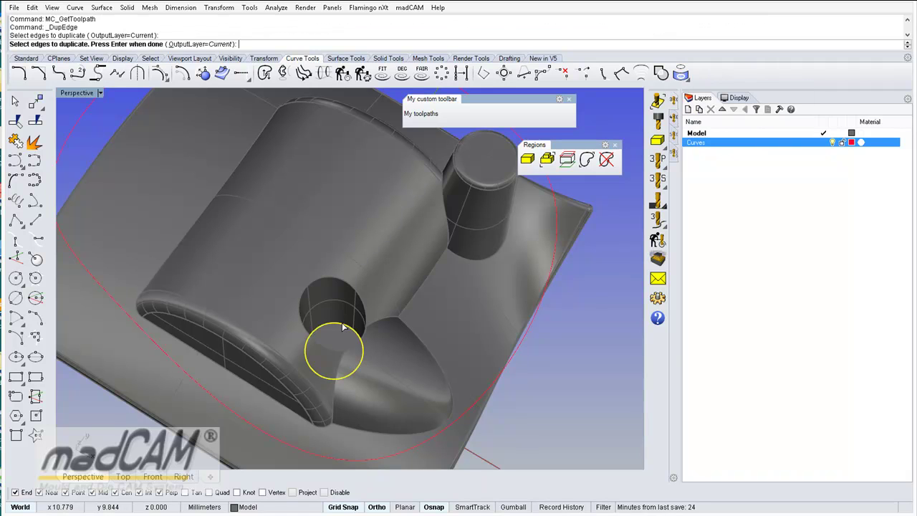
key("Return")
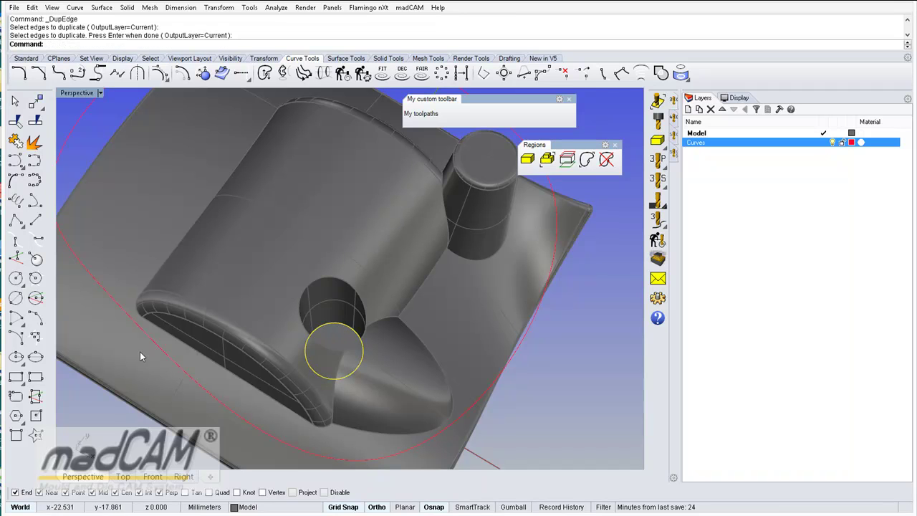
- Flip the direction of the duplicated circular curve at the bottom of the hole with the Dir command
left_click(23, 58)
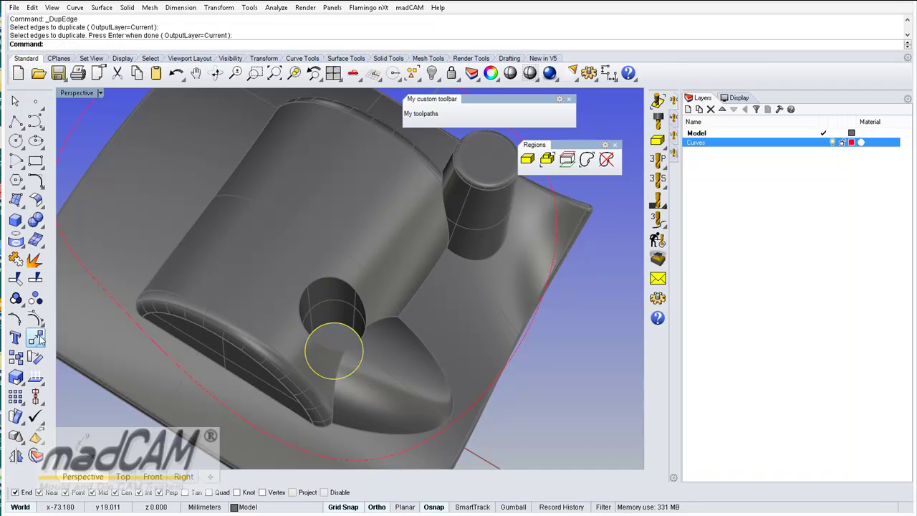
left_click(35, 356)
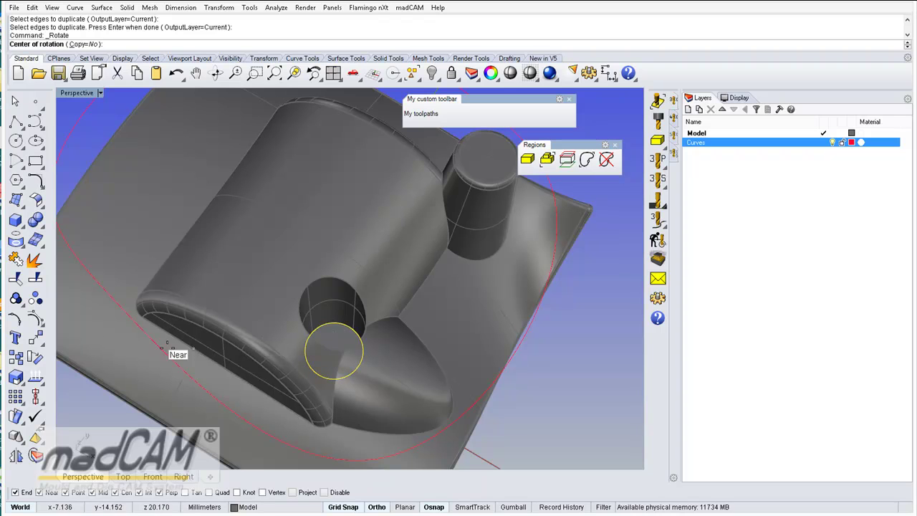
left_click(35, 377)
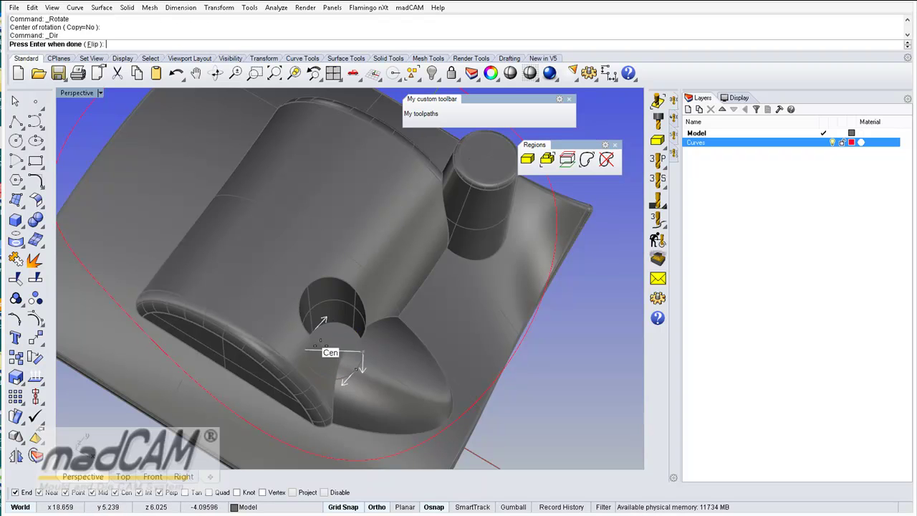
scroll(344, 308, "up", 5)
scroll(347, 292, "up", 3)
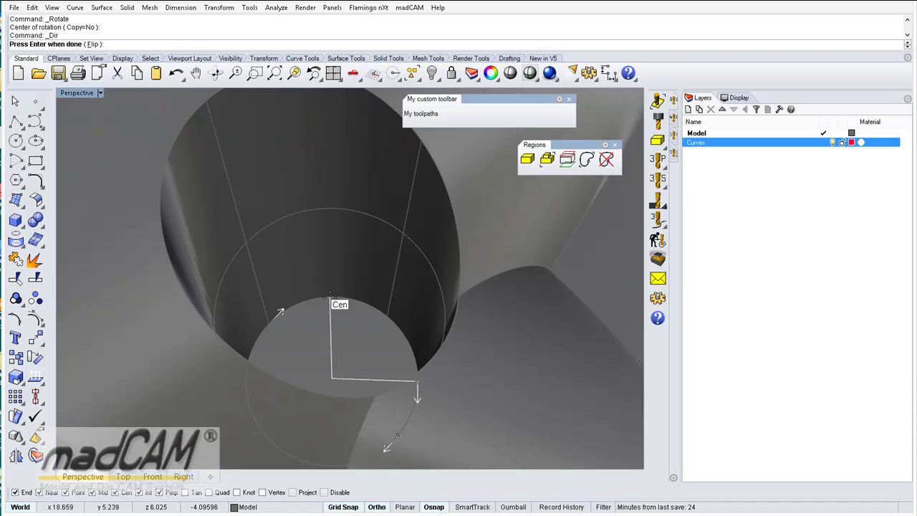
left_click(329, 294)
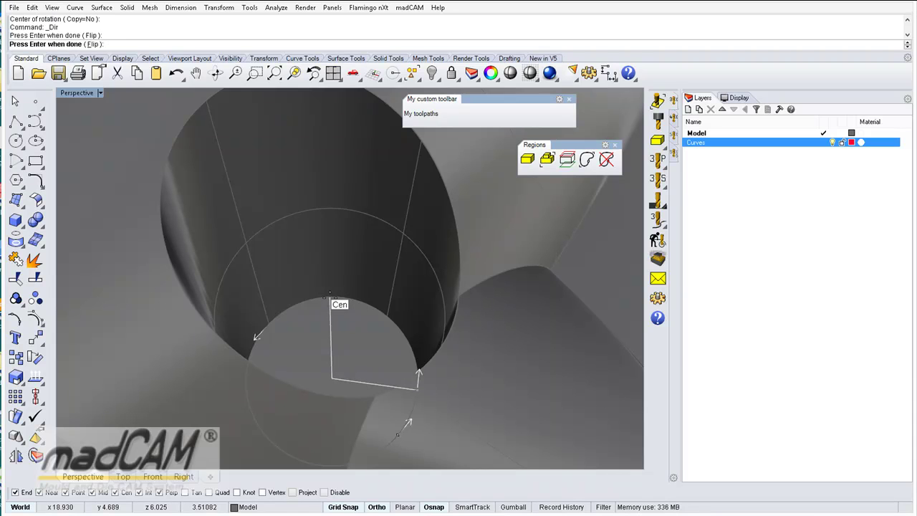
right_click(329, 297)
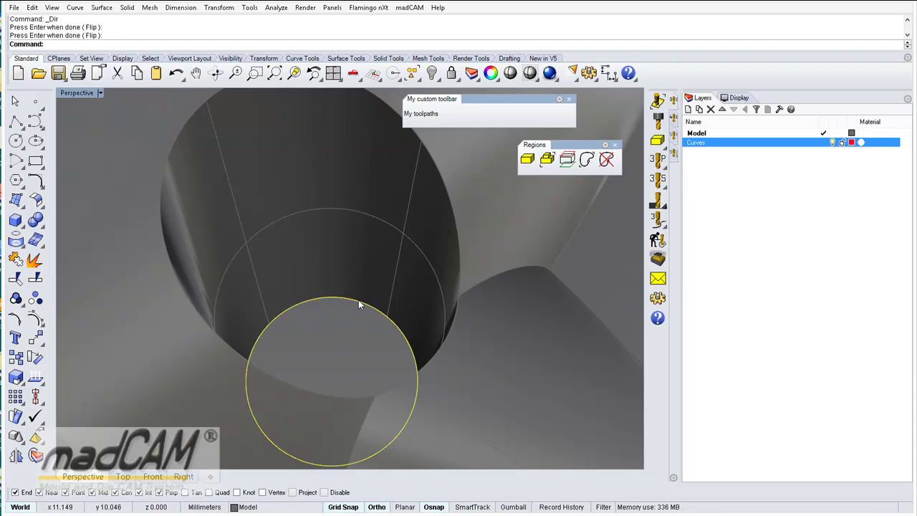
- Assign the object name Profiling to the selected circular curve with SetObjectName, leaving AppendCounter at No
scroll(361, 318, "down", 5)
scroll(337, 288, "down", 8)
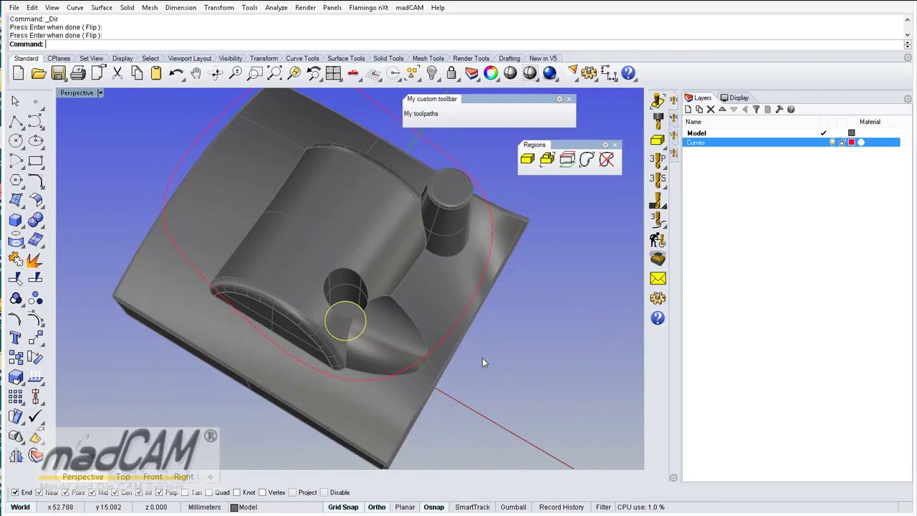
type("SetObjectName")
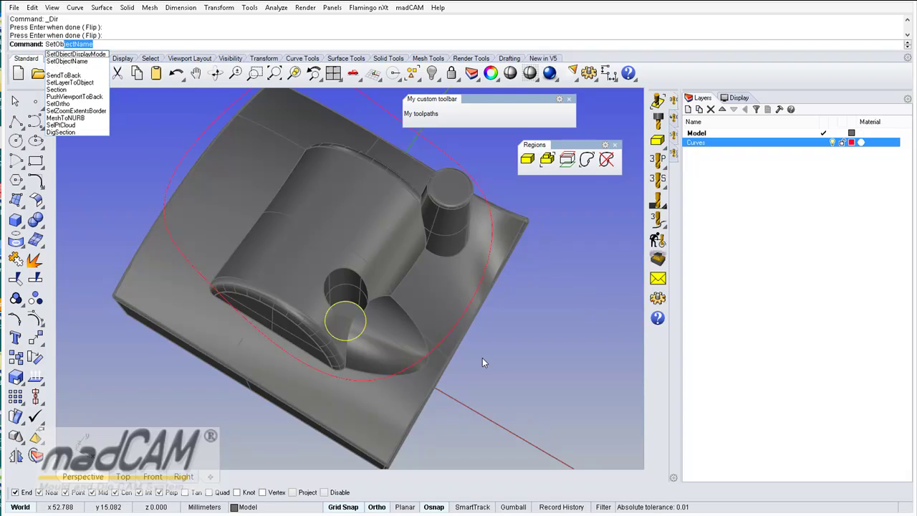
key("Return")
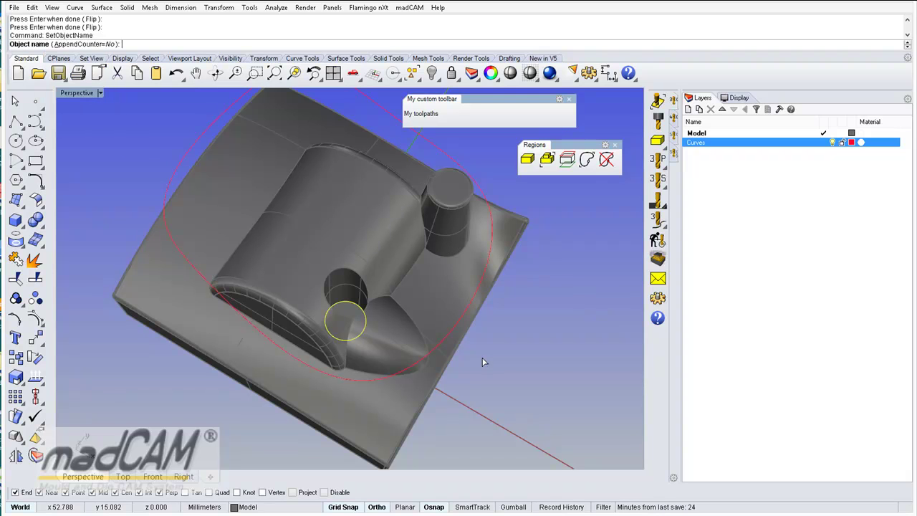
type("Profiling")
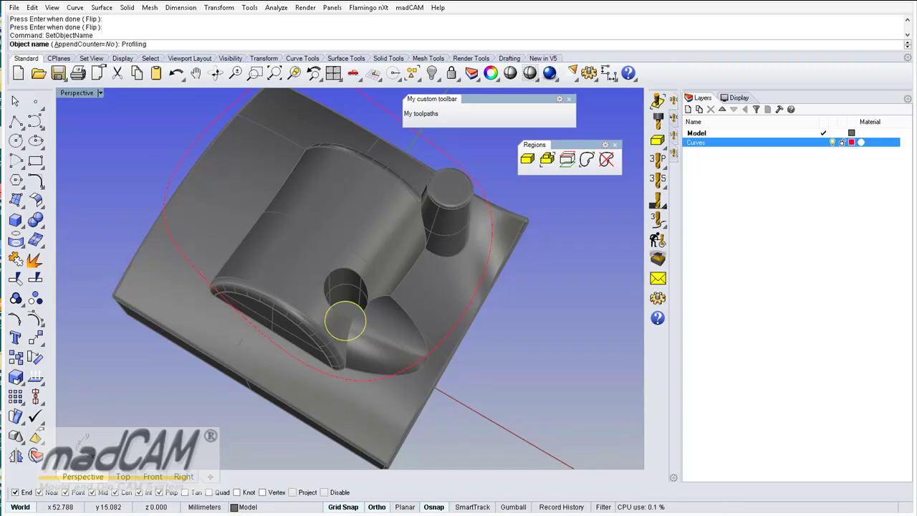
key("Return")
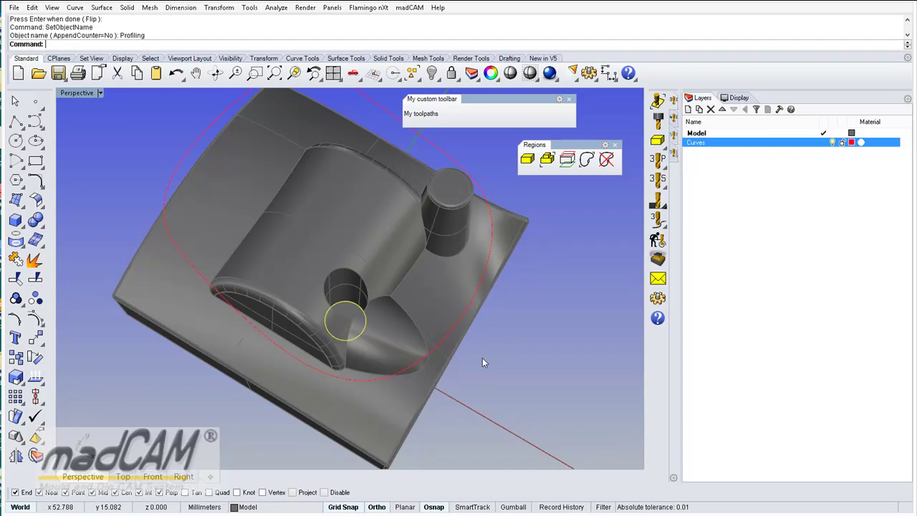
- Check the new object name with SelName by selecting Profiling from the list of names
type("SelName")
key("Return")
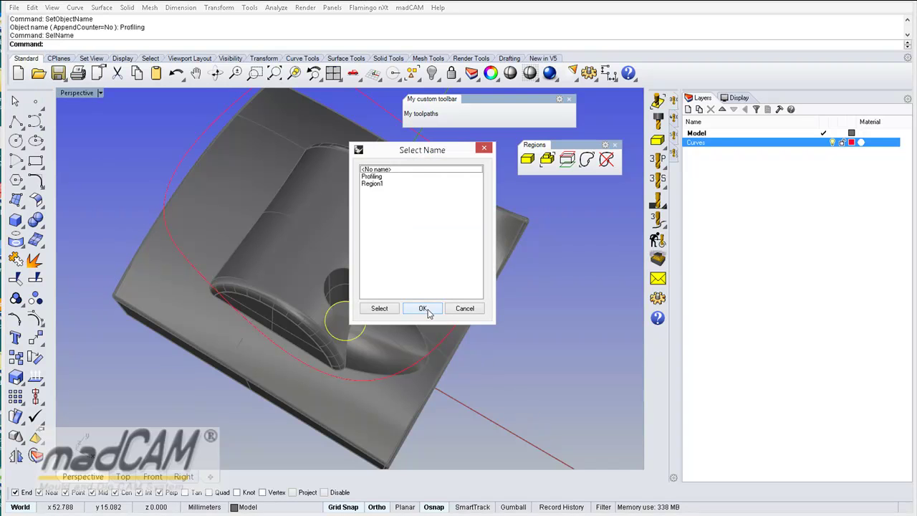
left_click(374, 184)
left_click(374, 177)
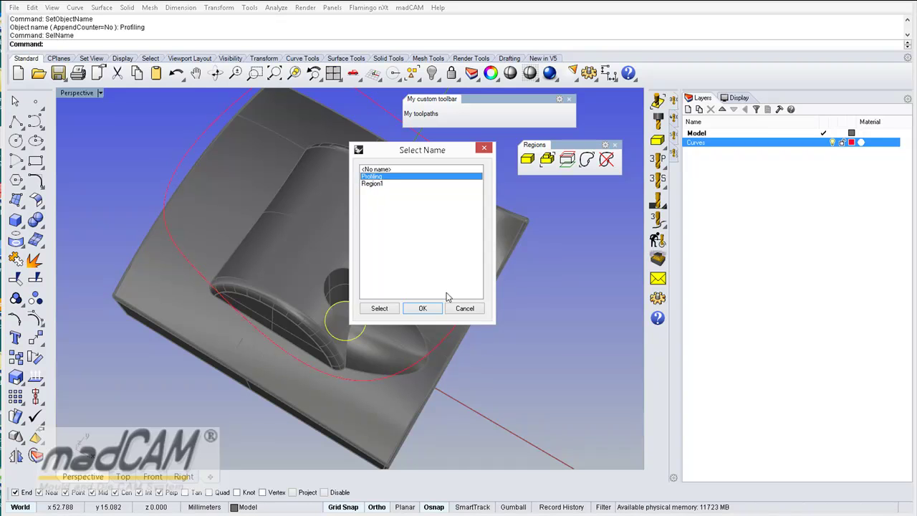
left_click(422, 308)
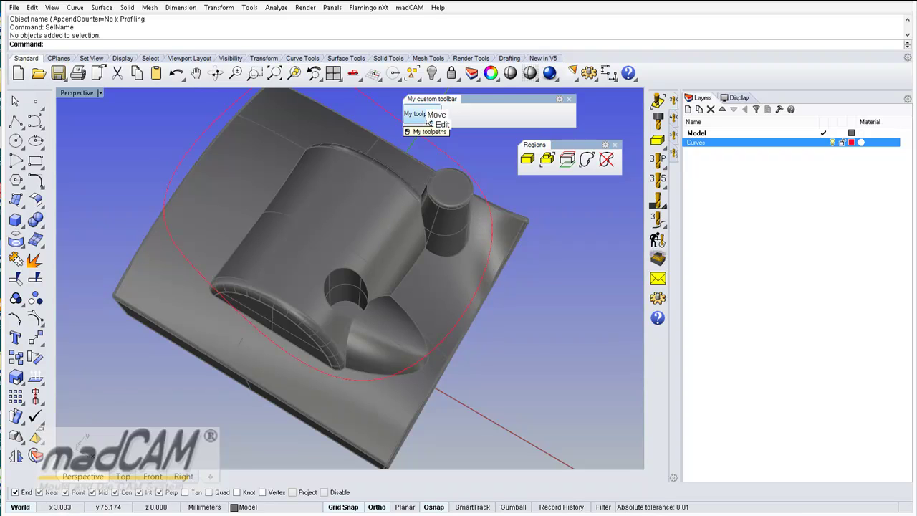
- Copy the -SelName Region1 line to the end of the My toolpaths script and change it to -SelName Profiling
right_click(428, 122, "shift")
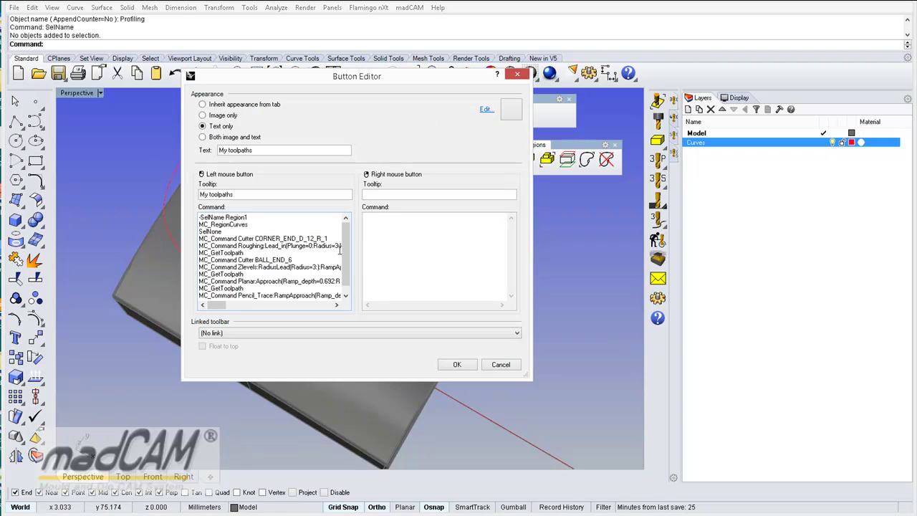
scroll(347, 279, "down", 1)
left_click(277, 297)
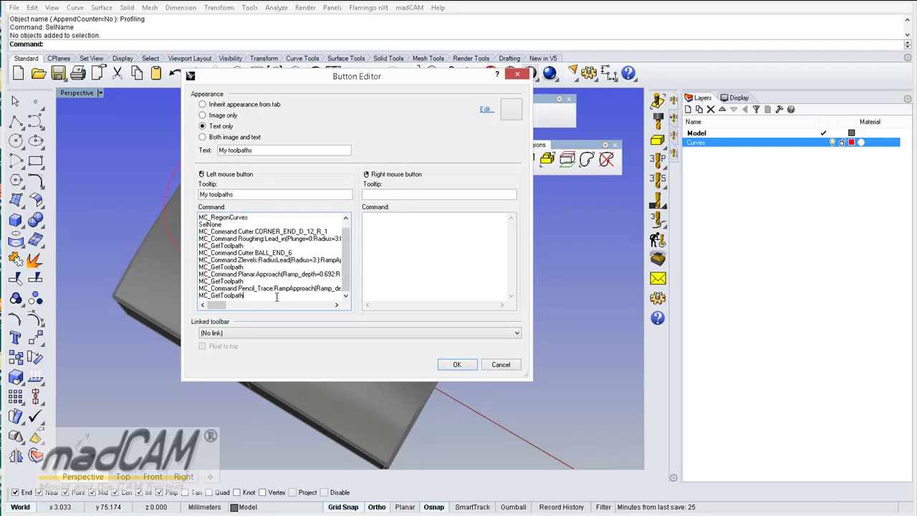
key("Return")
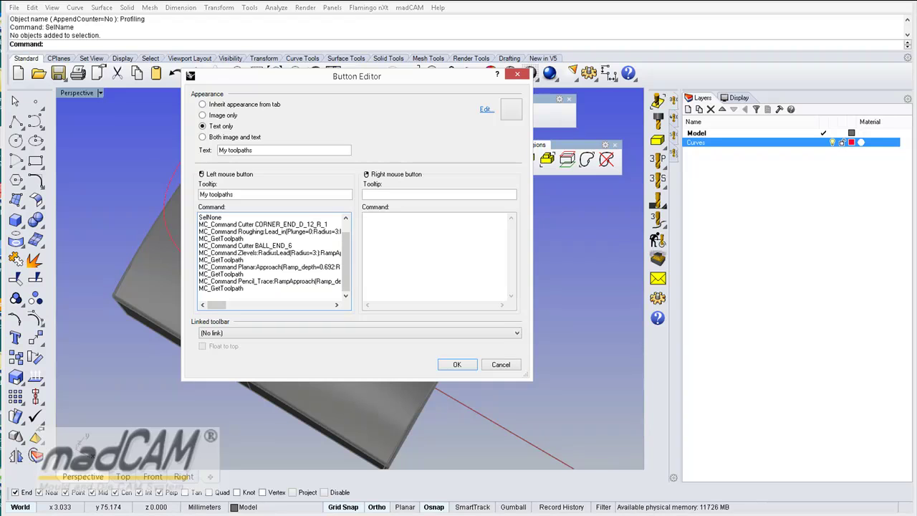
scroll(346, 261, "up", 1)
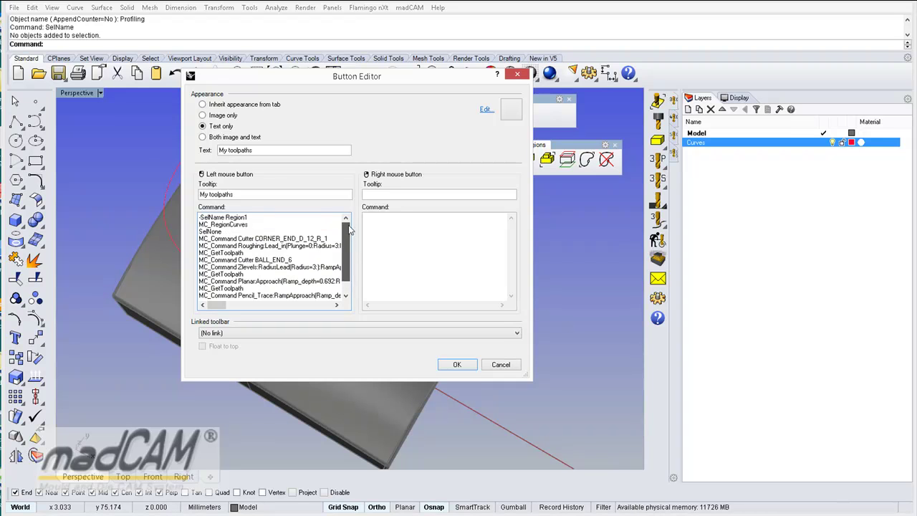
left_click_drag(200, 218, 261, 220)
key("ctrl+c")
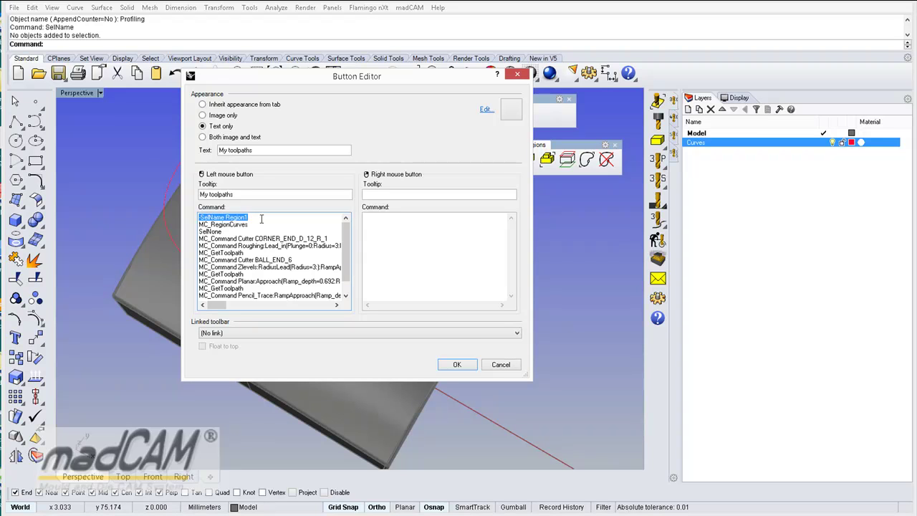
scroll(308, 265, "down", 1)
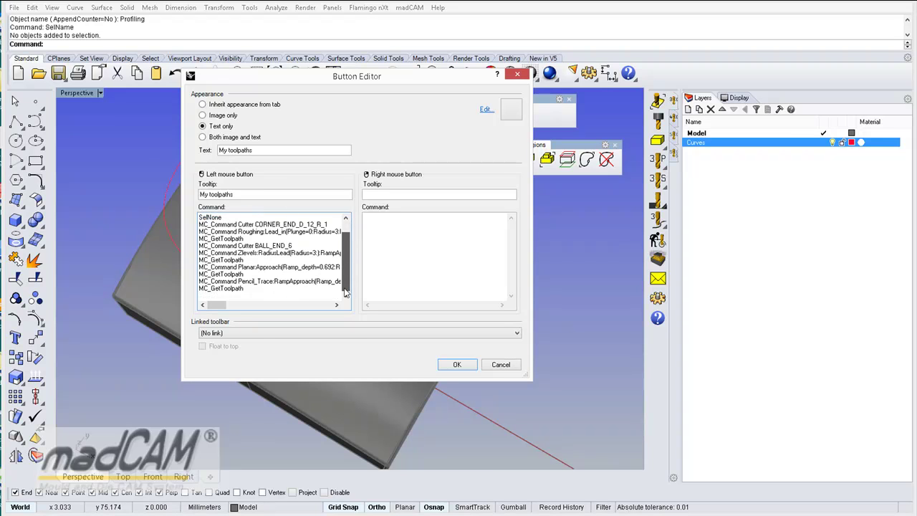
key("ctrl+v")
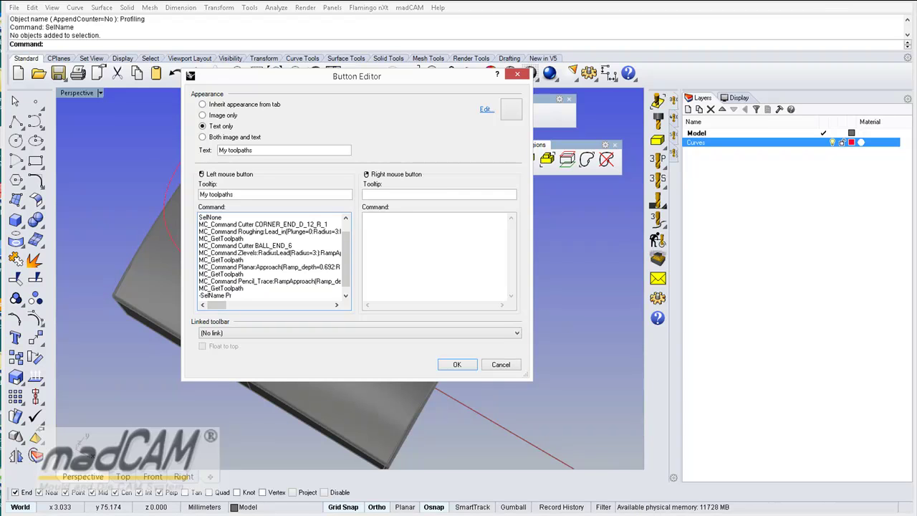
type("Profiling")
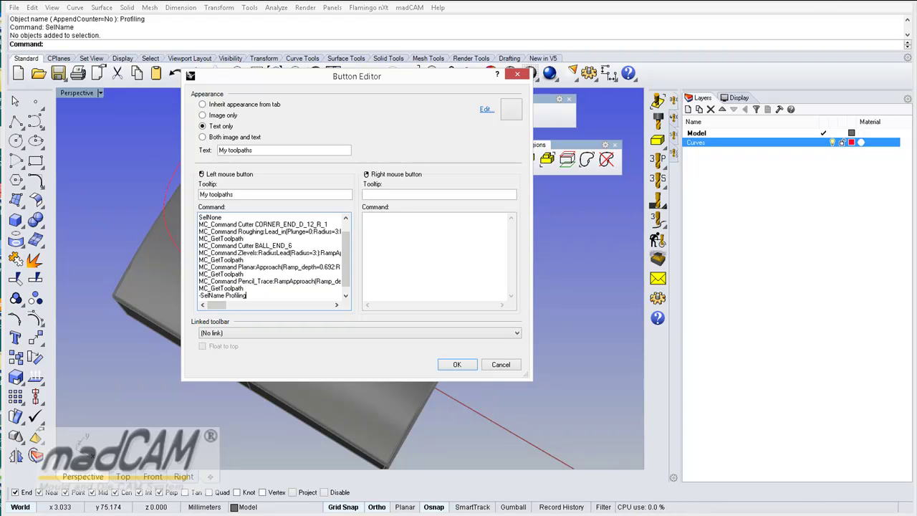
- Copy the MC_RegionCurves line and paste it below -SelName Profiling at the end of the My toolpaths script
scroll(308, 258, "up", 1)
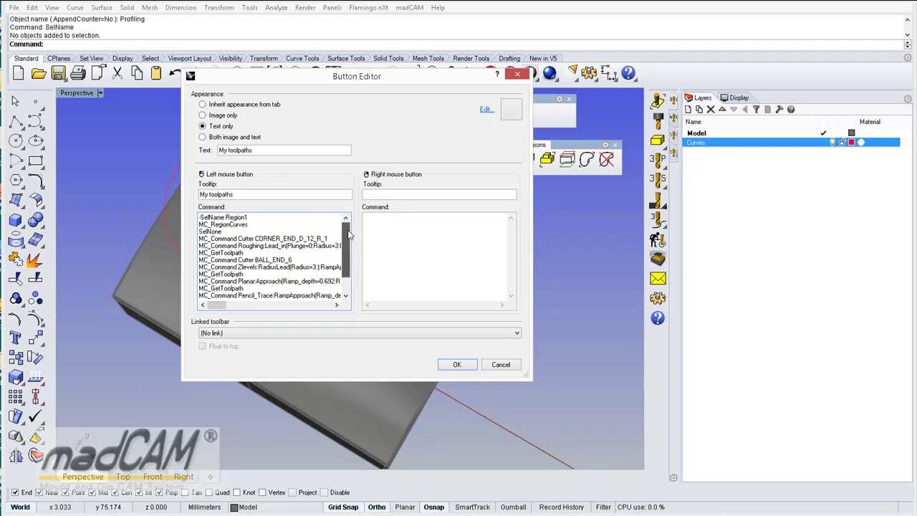
left_click_drag(200, 225, 267, 226)
key("ctrl+c")
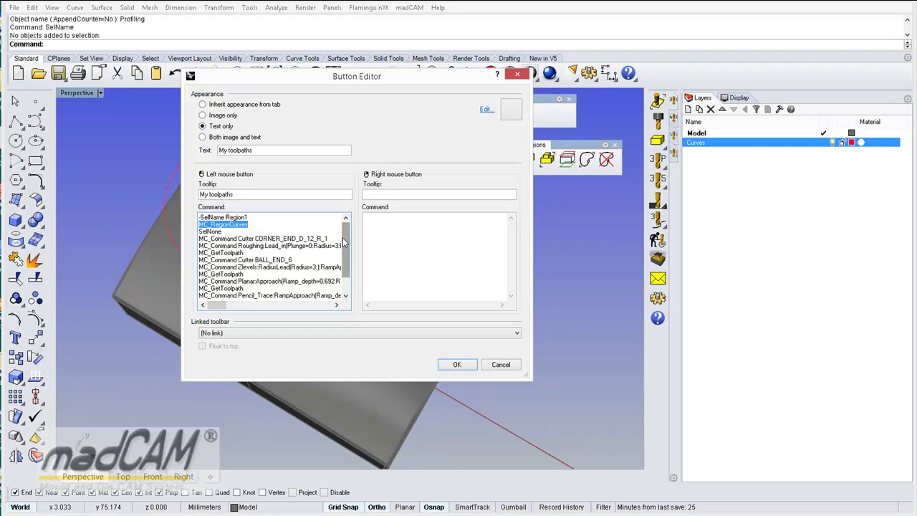
scroll(346, 251, "down", 1)
key("Return")
key("ctrl+v")
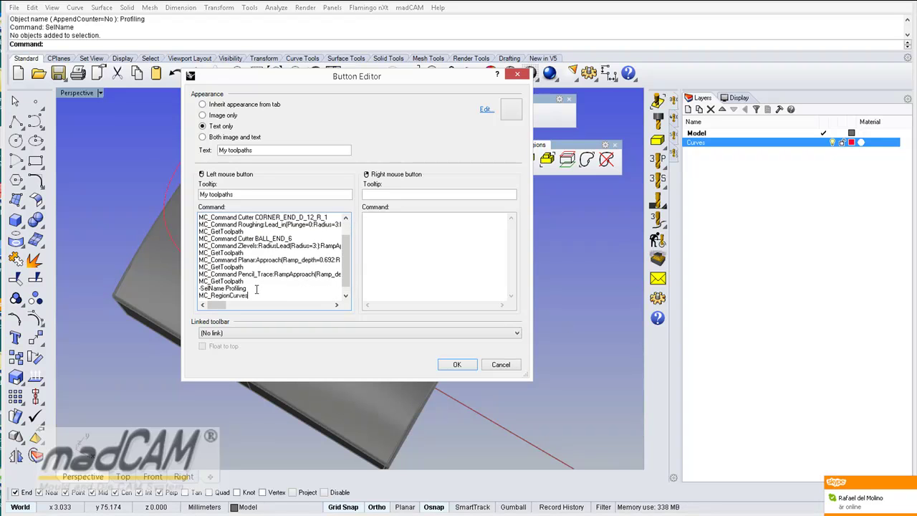
left_click_drag(345, 269, 347, 283)
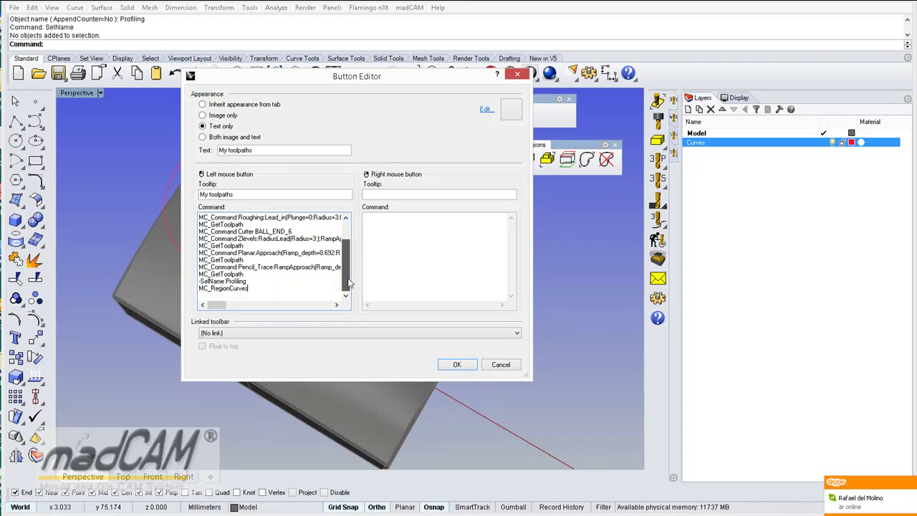
- Save the button script, then start a Profiling toolpath on the small circular curve with climb direction and OnCurve set to No
left_click(456, 365)
right_click_drag(483, 356, 386, 313)
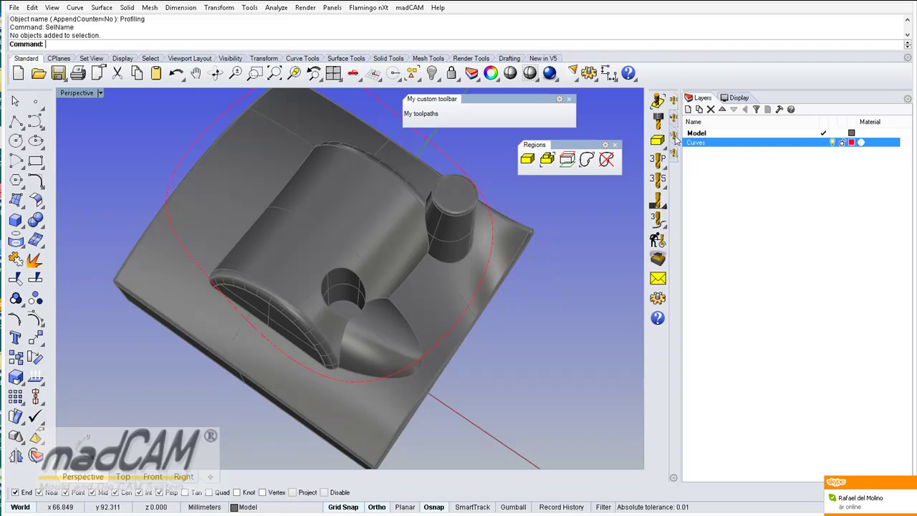
left_click(657, 159)
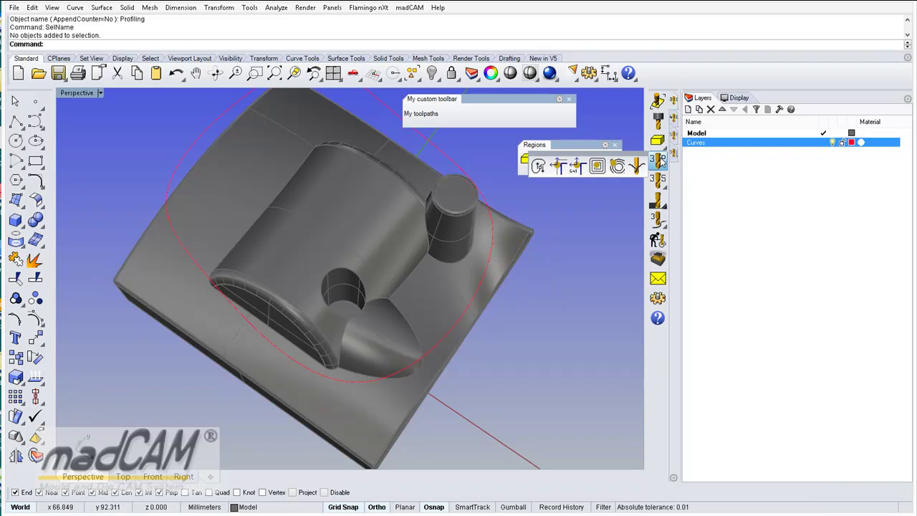
left_click(558, 166)
scroll(355, 318, "up", 5)
left_click(333, 326)
left_click(380, 325)
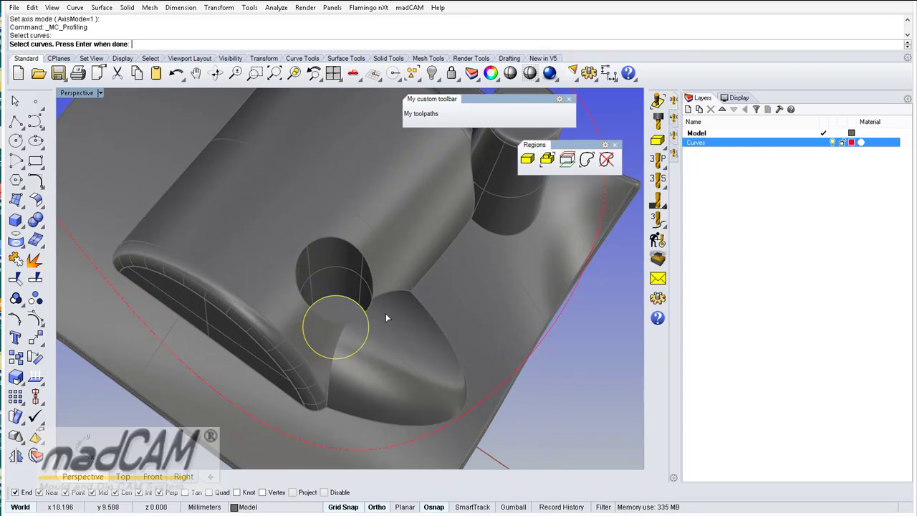
right_click(384, 315)
mouse_move(385, 315)
right_mouse_down()
mouse_move(387, 362)
mouse_move(371, 311)
right_mouse_up()
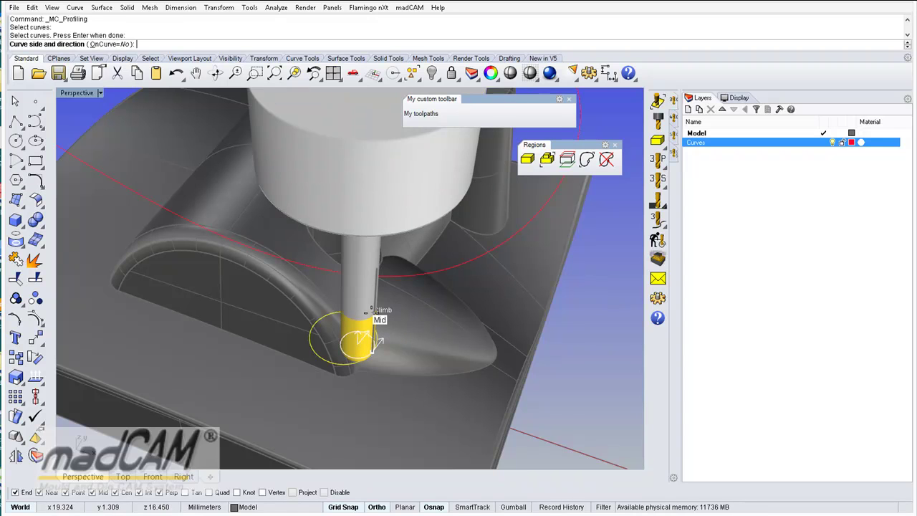
left_click(370, 311)
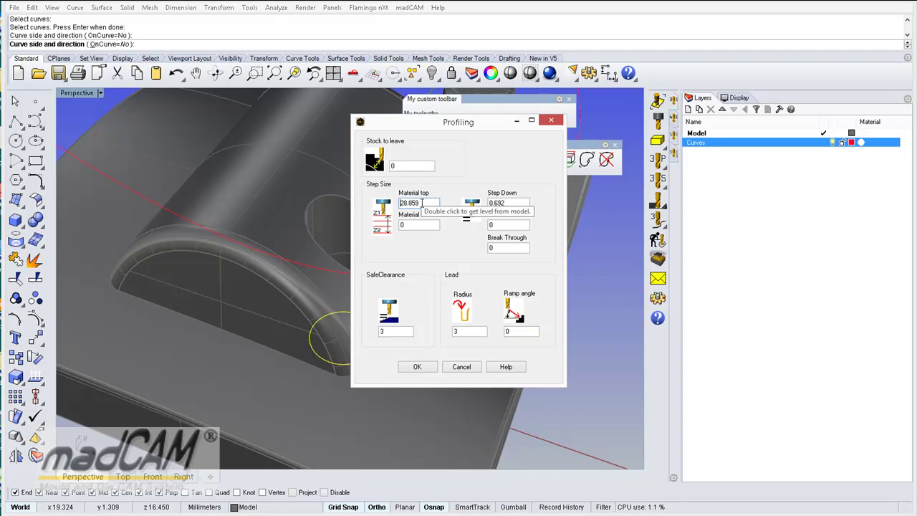
- Set the profiling Step Down to 3 and calculate the toolpath
double_click(513, 204)
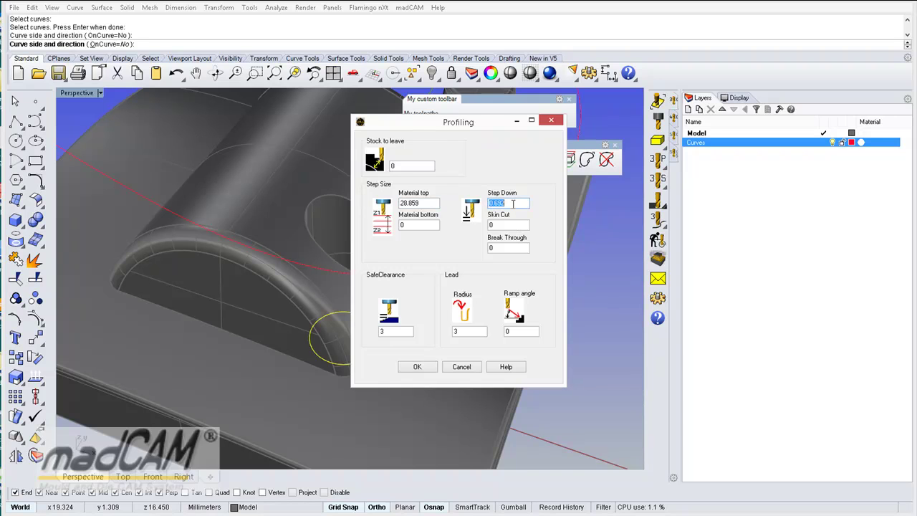
type("3")
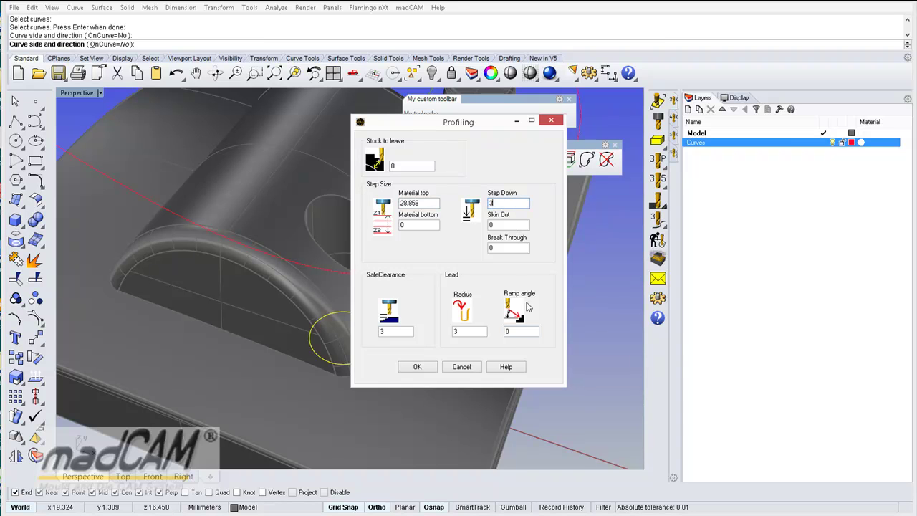
left_click(417, 366)
right_click_drag(430, 310, 422, 347)
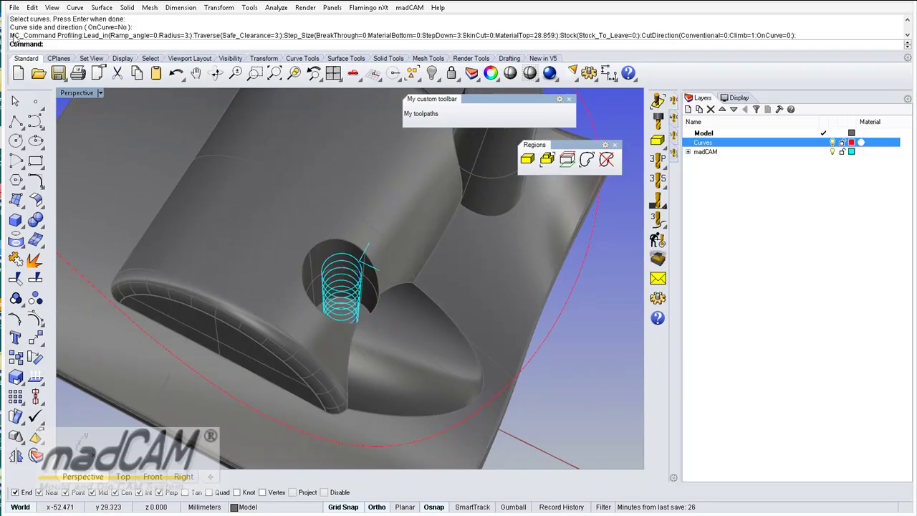
- Copy the full MC_Command Profiling line from the command history into the My toolpaths script, below the last MC_RegionCurves line
left_click_drag(10, 37, 810, 36)
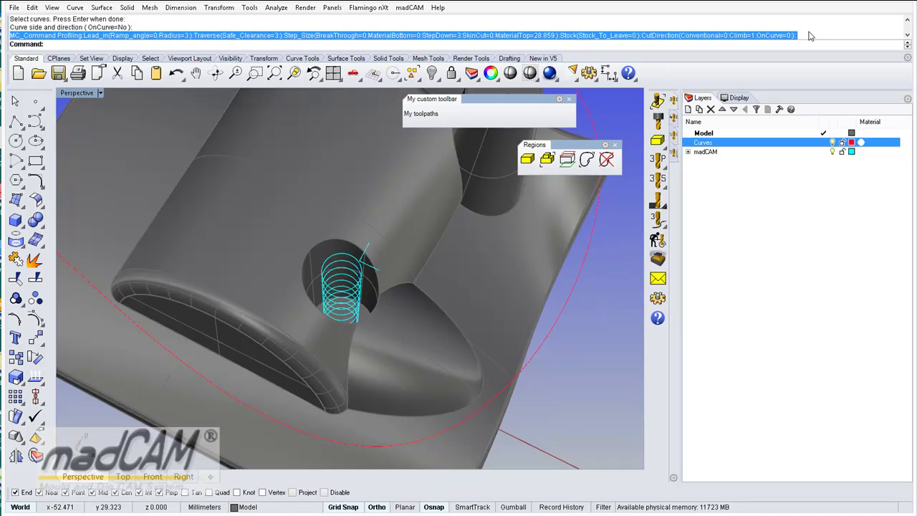
key("ctrl+c")
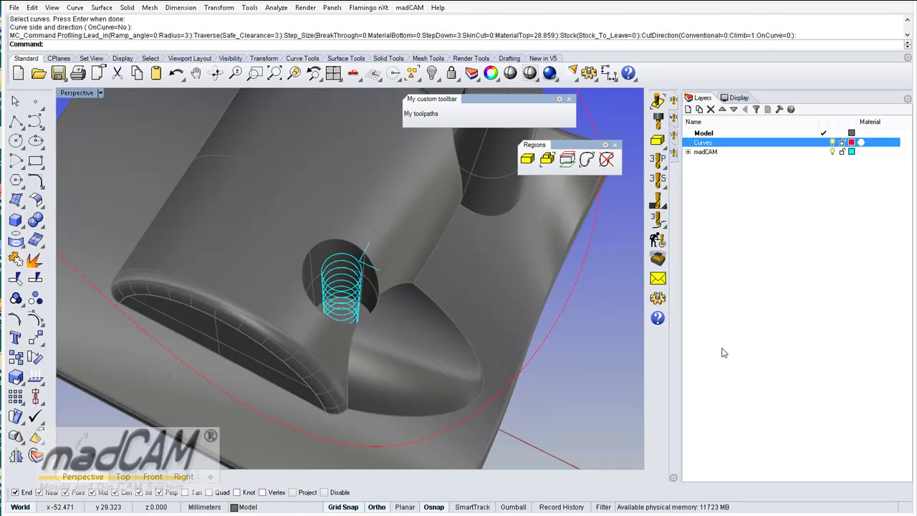
right_click(422, 114, "shift")
left_click_drag(345, 258, 344, 276)
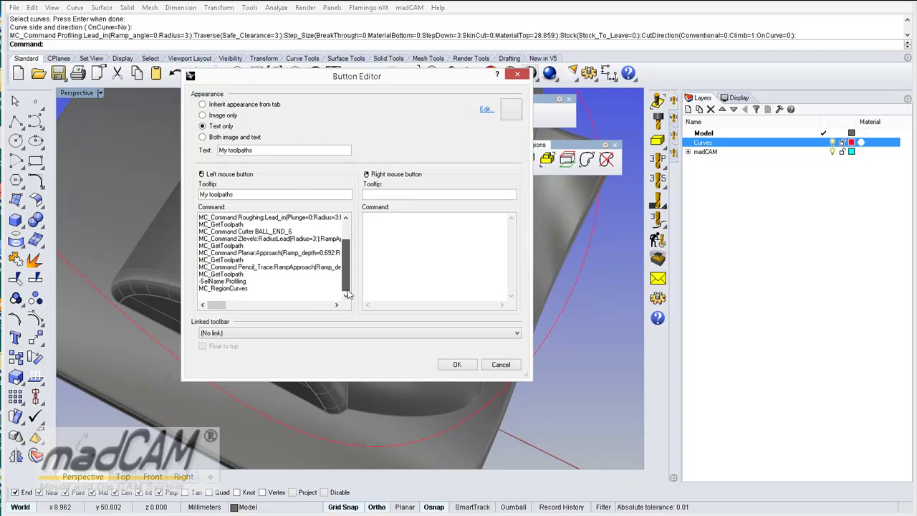
left_click(255, 289)
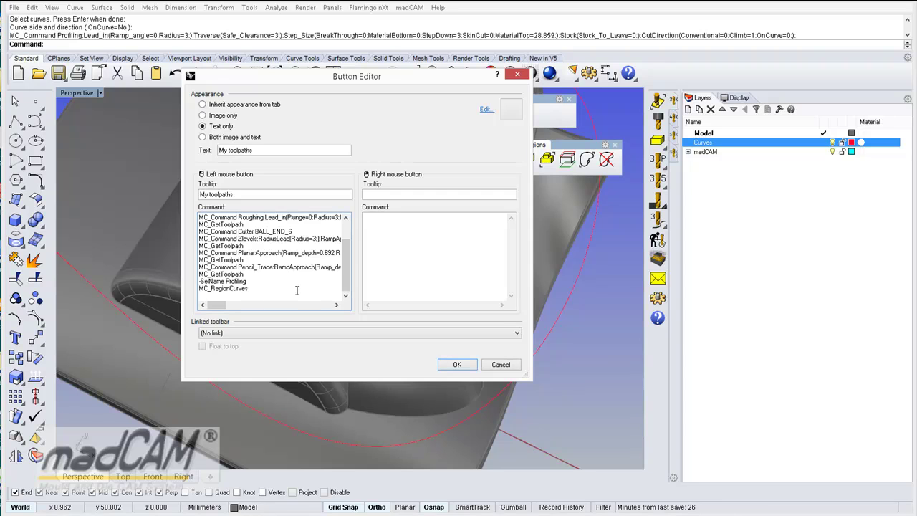
key("Return")
key("ctrl+v")
key("Return")
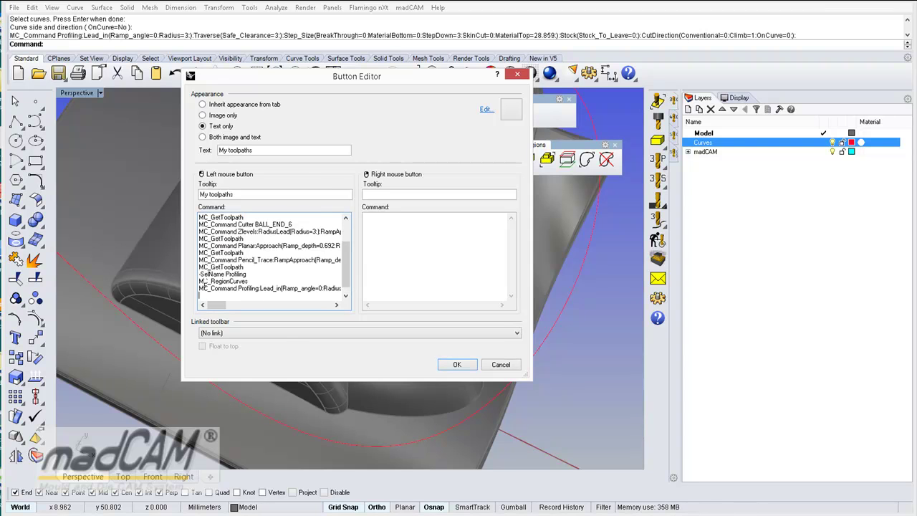
- Add a copy of the MC_GetToolpath line at the end of the My toolpaths script and save the button
left_click_drag(200, 266, 261, 268)
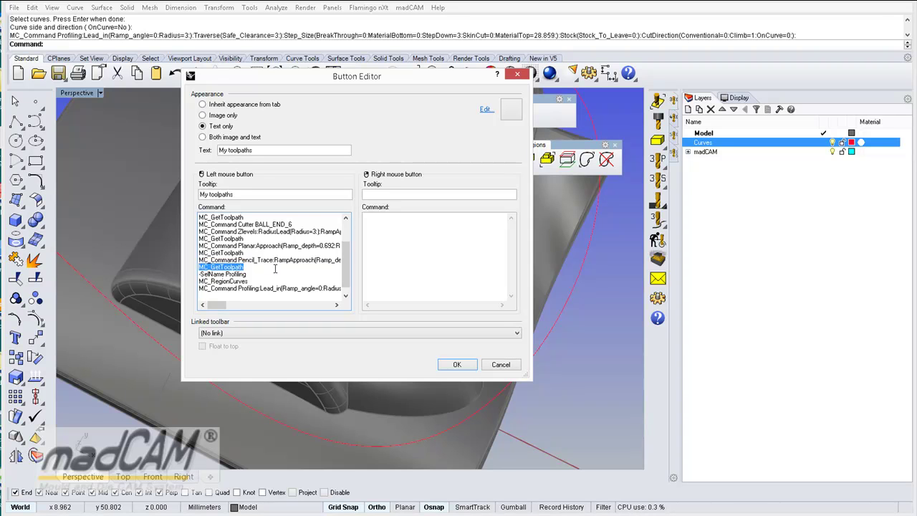
left_click_drag(215, 305, 298, 306)
left_click(326, 293)
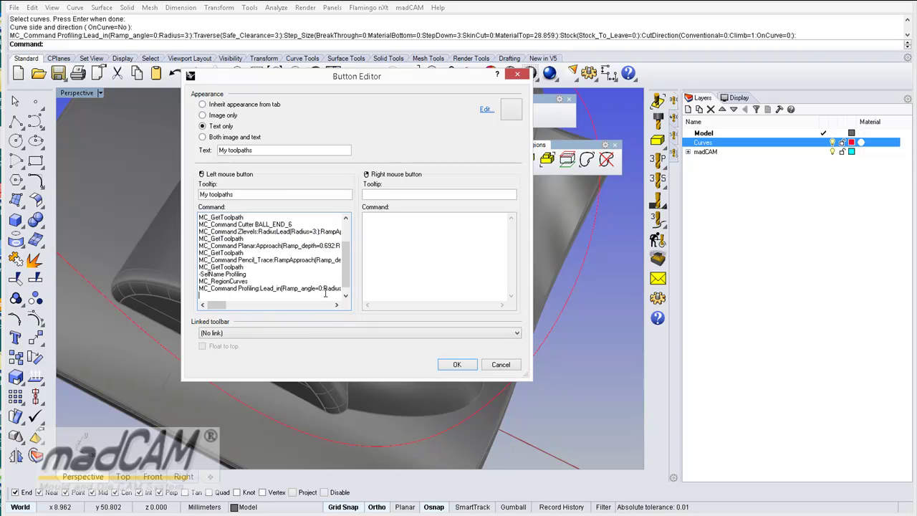
key("ctrl+v")
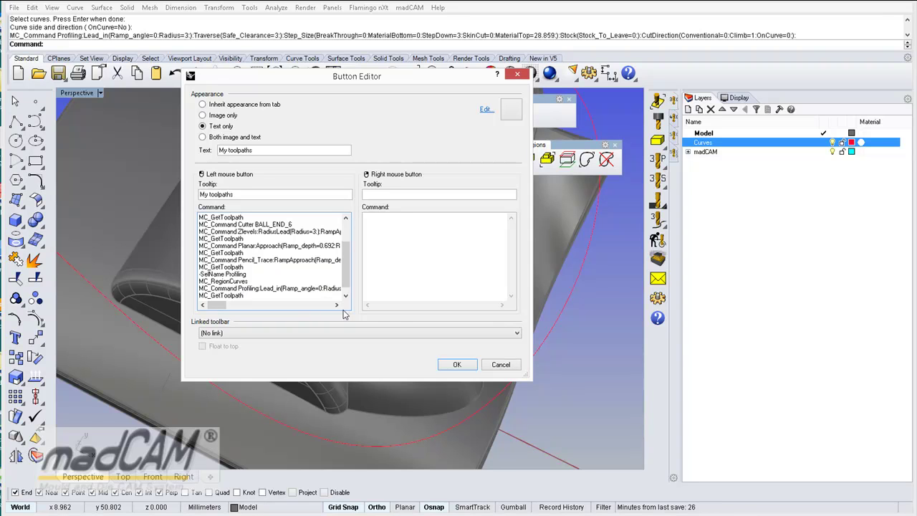
left_click(457, 365)
- Delete the madCAM layer together with the profiling toolpath objects on it
scroll(411, 307, "down", 3)
right_click_drag(437, 318, 432, 301)
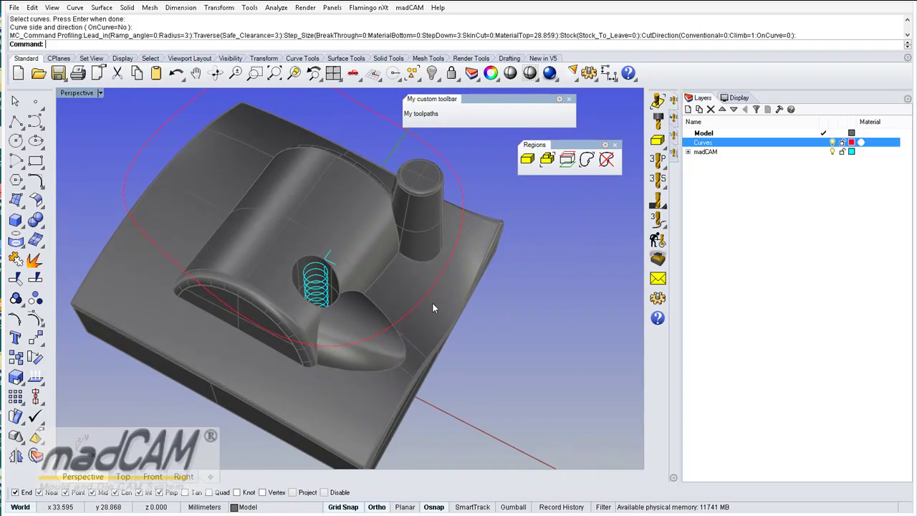
left_click(719, 151)
left_click(710, 109)
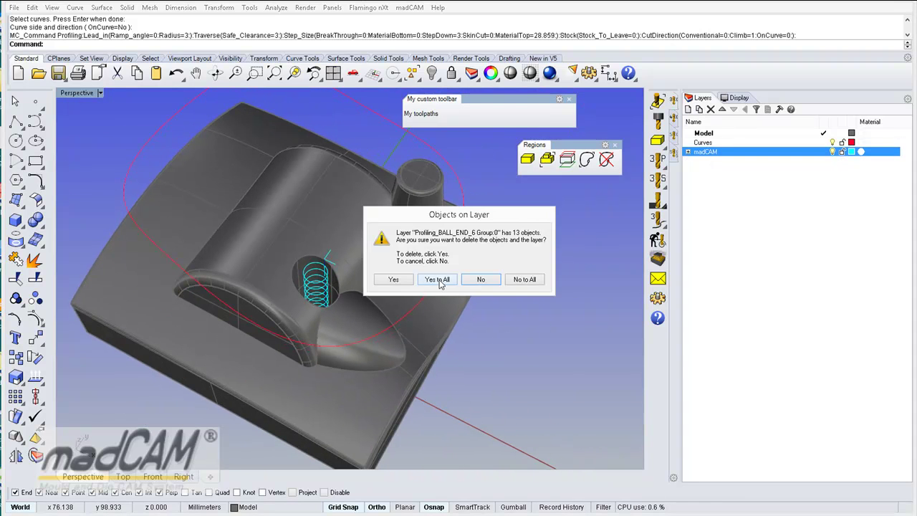
left_click(440, 282)
right_click_drag(458, 300, 462, 288)
- Run the My toolpaths script on the original model to test the complete toolpath sequence
left_click(424, 115)
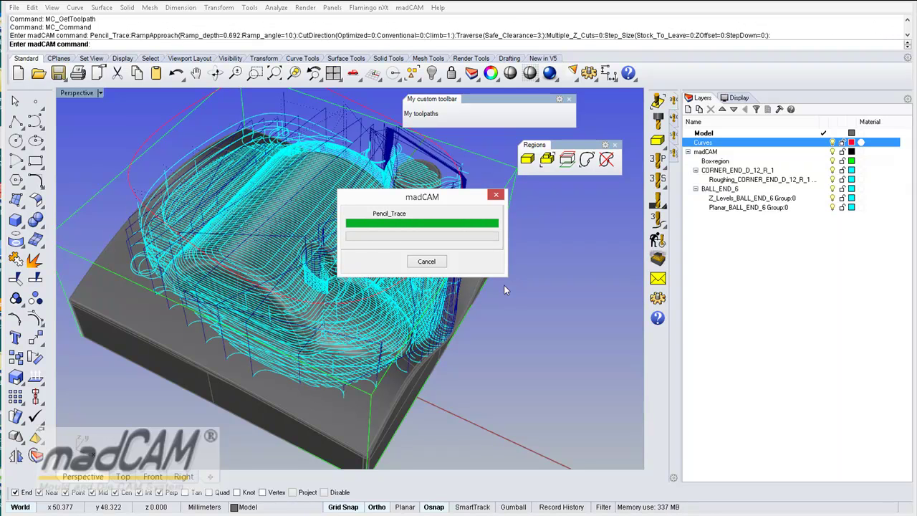
right_click_drag(522, 314, 490, 349)
scroll(480, 365, "up", 5)
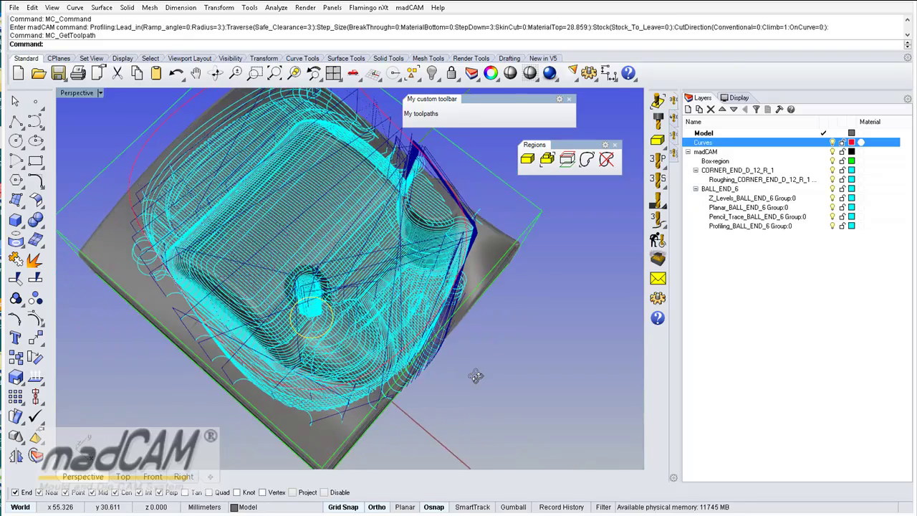
- Hide the Profiling, Pencil_Trace, Planar, Z_Levels and Roughing toolpath layers
left_click(833, 226)
left_click(832, 216)
left_click(832, 207)
left_click(832, 198)
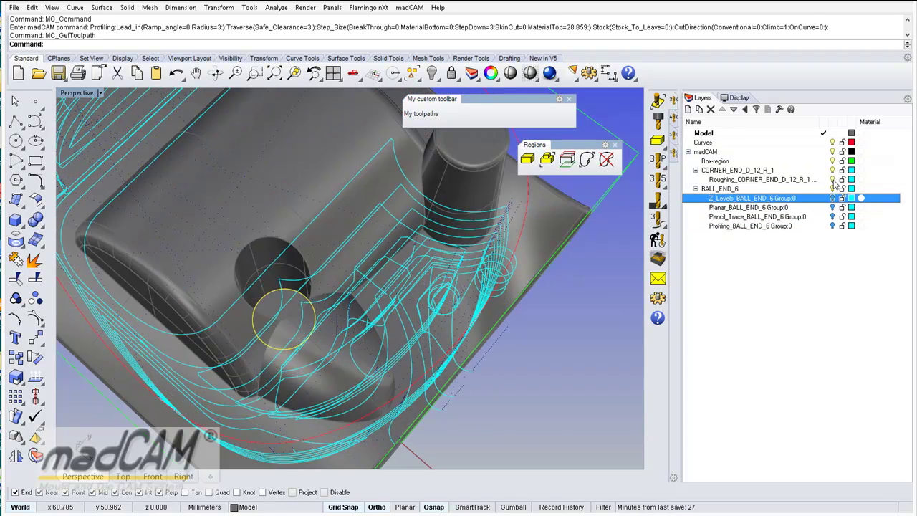
left_click(832, 180)
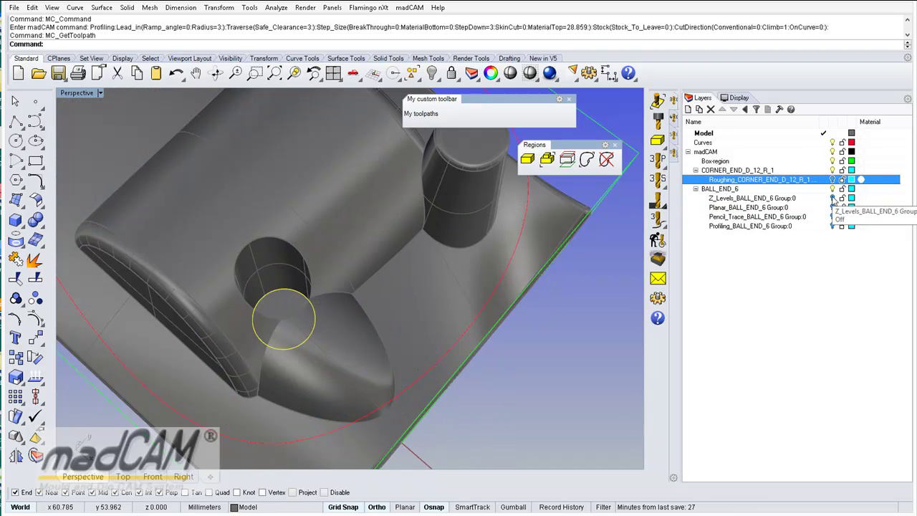
- Examine the Z_Levels, Planar, Pencil_Trace and Profiling toolpaths one at a time, leaving only the Profiling toolpath shown
left_click(832, 199)
left_click(832, 198)
left_click(833, 207)
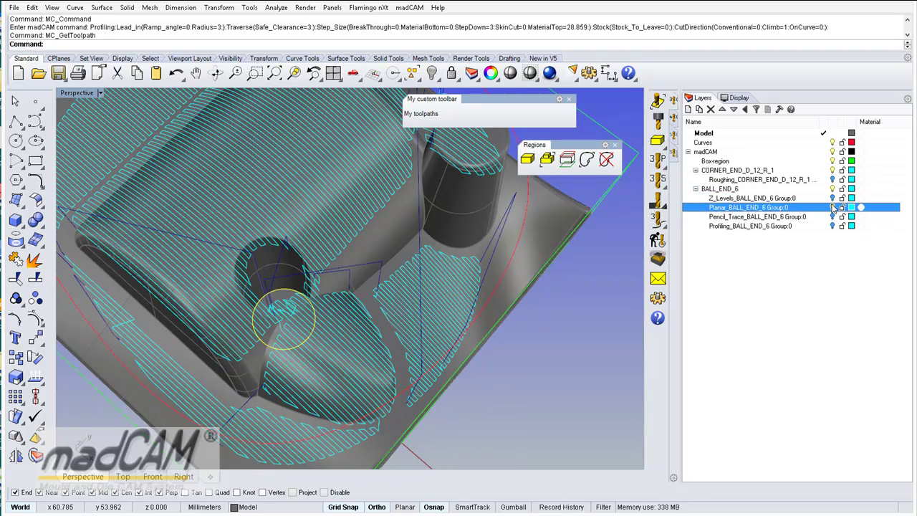
left_click(833, 207)
left_click(833, 217)
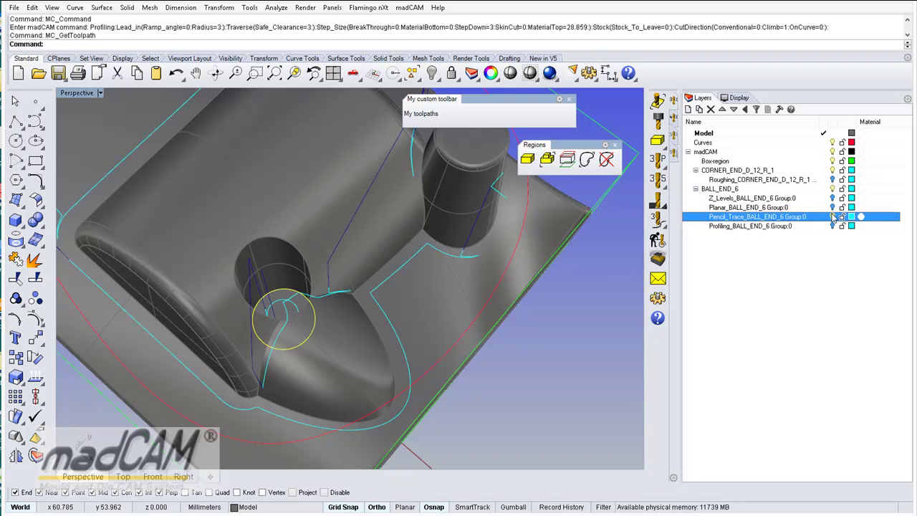
left_click(832, 216)
left_click(833, 226)
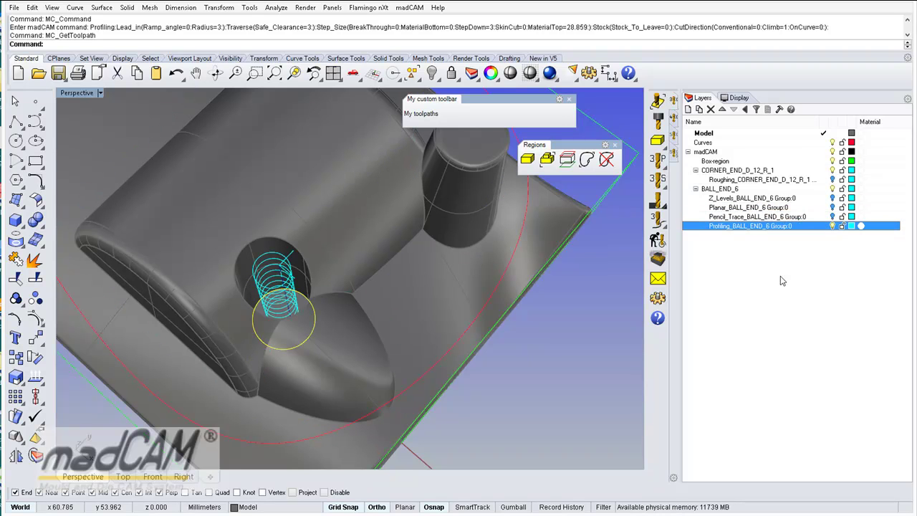
scroll(501, 383, "down", 5)
right_click_drag(501, 383, 501, 317)
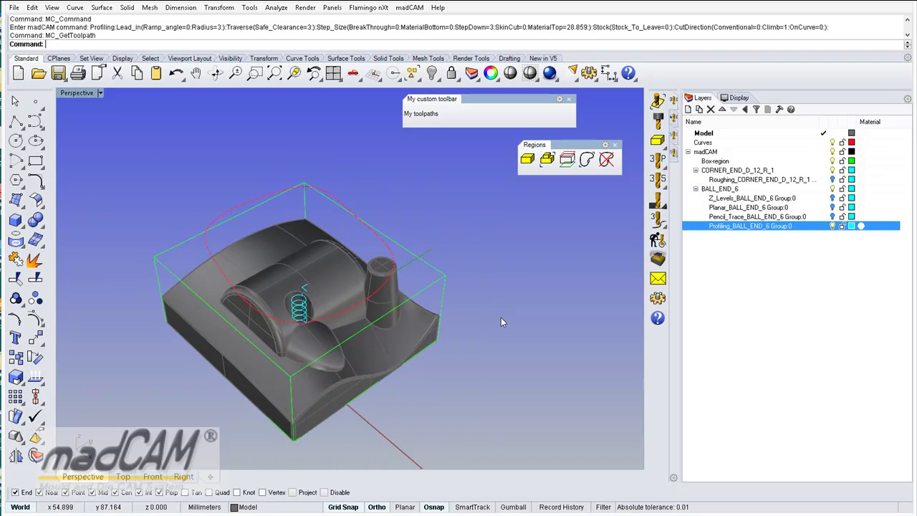
- Delete the madCAM layer with all its sublayers, toolpaths and region box
left_click(707, 152)
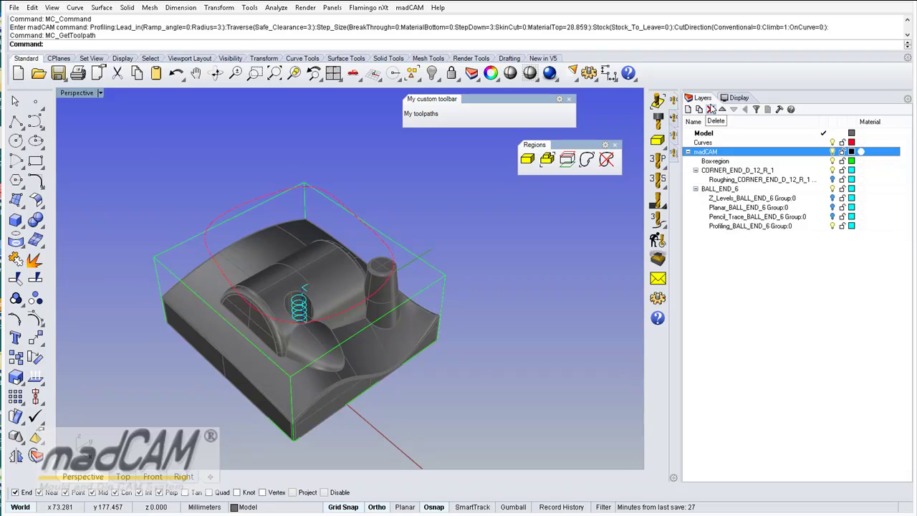
left_click(711, 112)
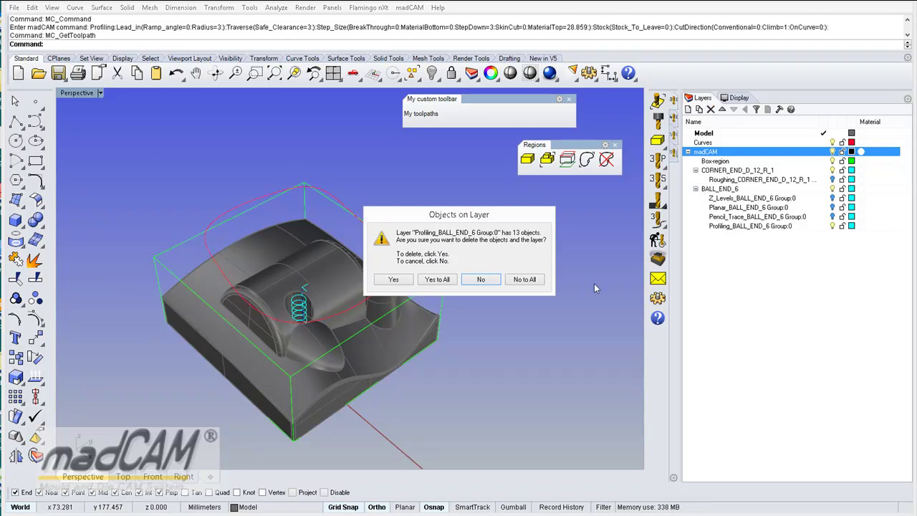
left_click(436, 279)
- Stretch the model and the region curve along Y with Scale1D, from an origin near (73, -24) to a second reference near (73, 130)
right_click_drag(382, 258, 360, 327)
scroll(387, 244, "down", 2)
left_click(361, 327)
right_click_drag(323, 355, 349, 348)
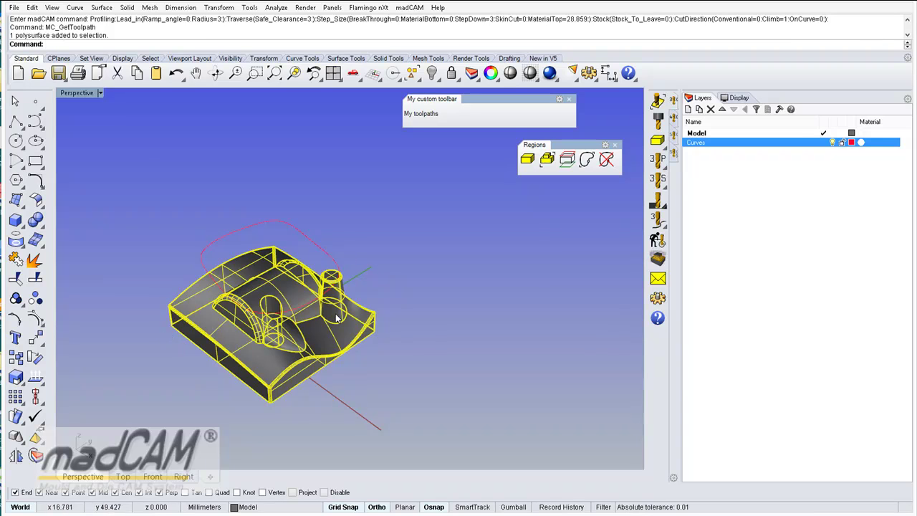
left_click(321, 252)
right_click_drag(321, 252, 309, 248)
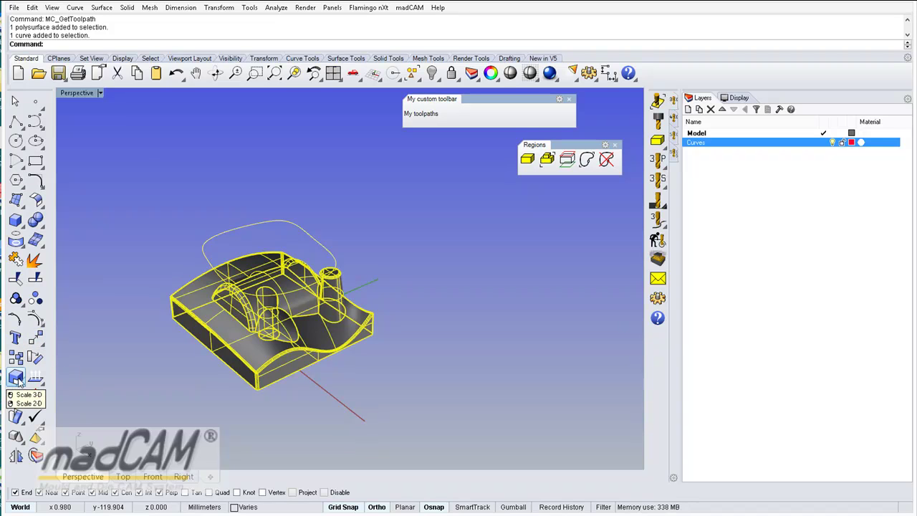
left_click(17, 380)
left_click(57, 381)
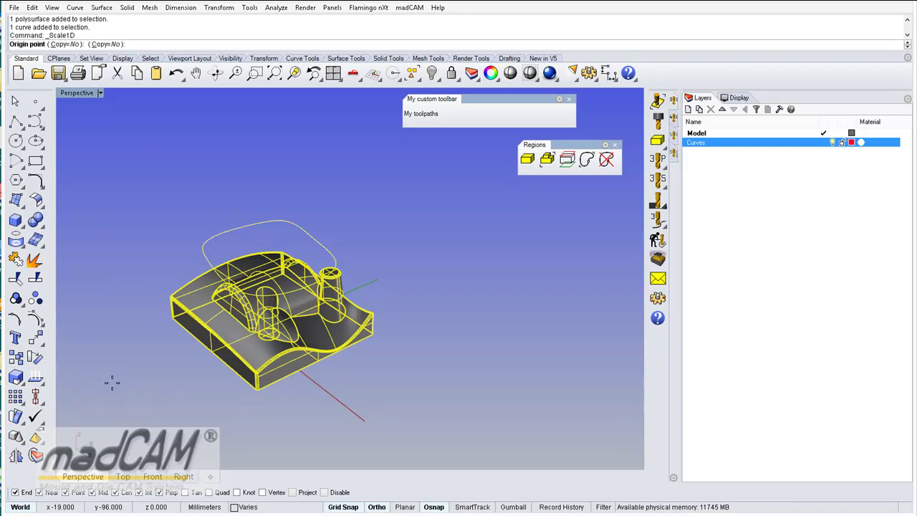
left_click(295, 413)
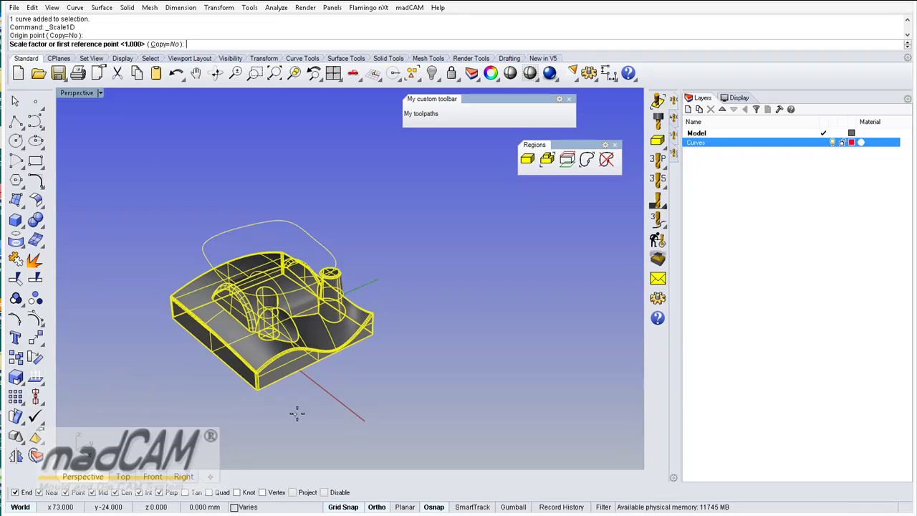
left_click(392, 377)
left_click(497, 322)
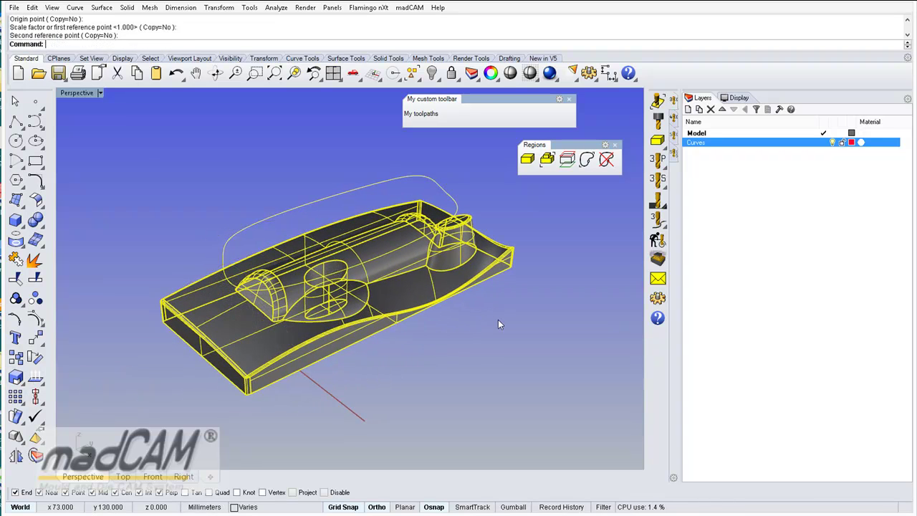
left_click(472, 366)
right_click_drag(472, 366, 427, 376)
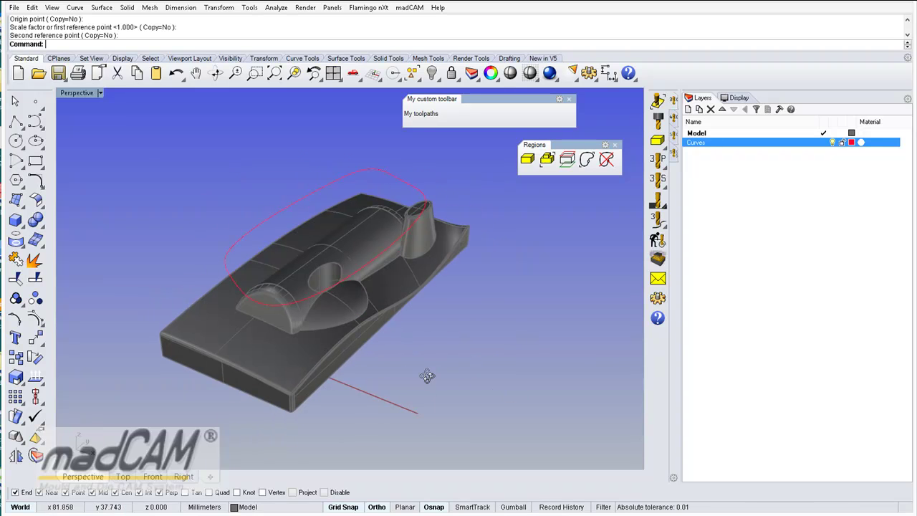
- Select the stretched model as the madCAM model for toolpath calculation
left_click(657, 101)
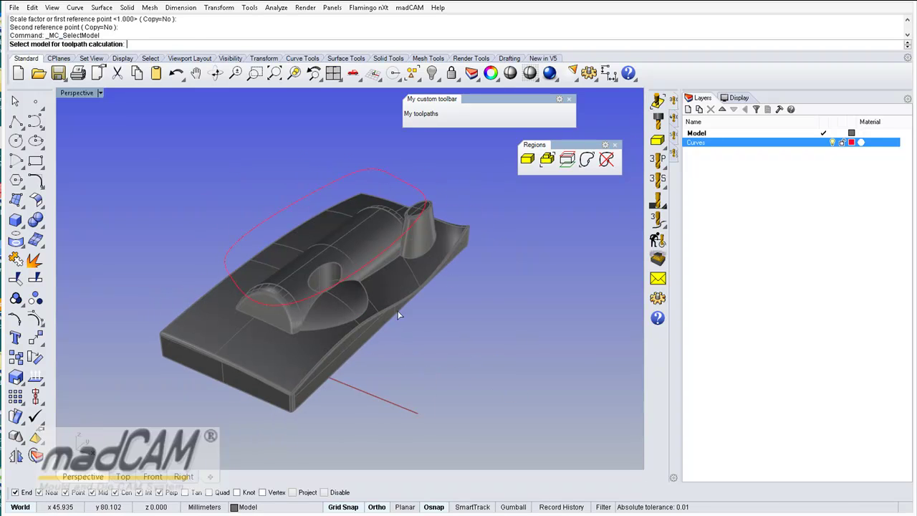
left_click(330, 320)
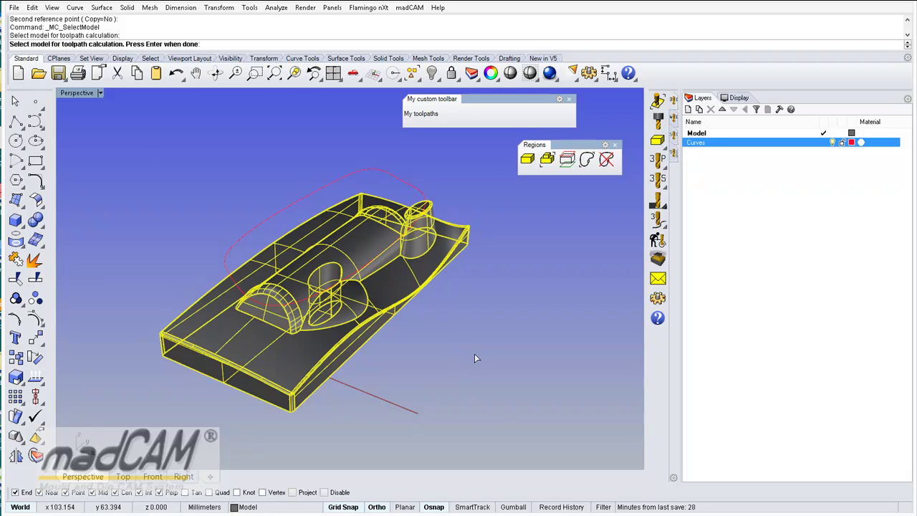
key("Return")
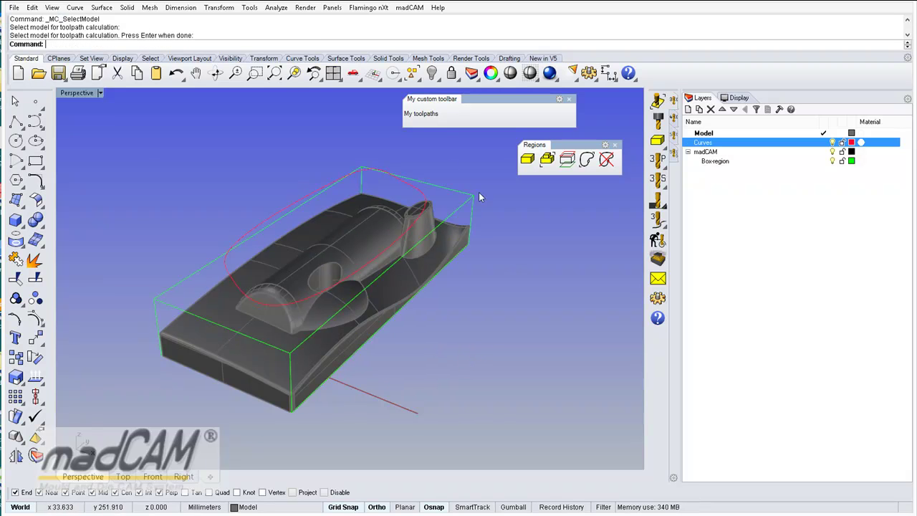
- Run the My toolpaths script on the stretched model and inspect the generated toolpaths
left_click(424, 118)
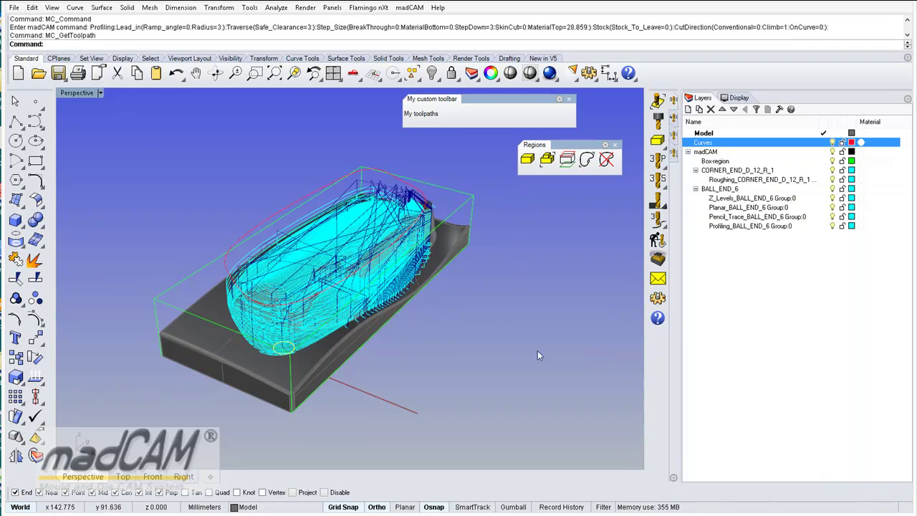
scroll(335, 207, "up", 5)
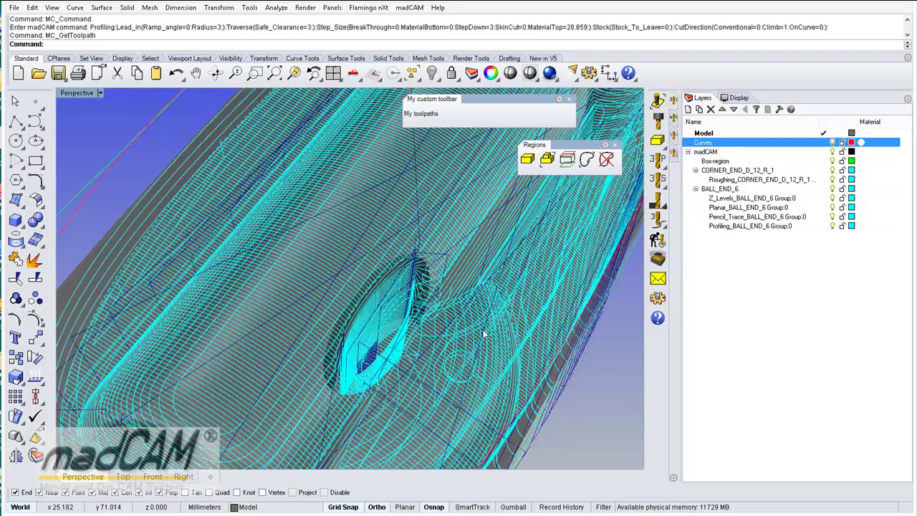
right_click_drag(335, 207, 450, 305)
scroll(418, 342, "down", 5)
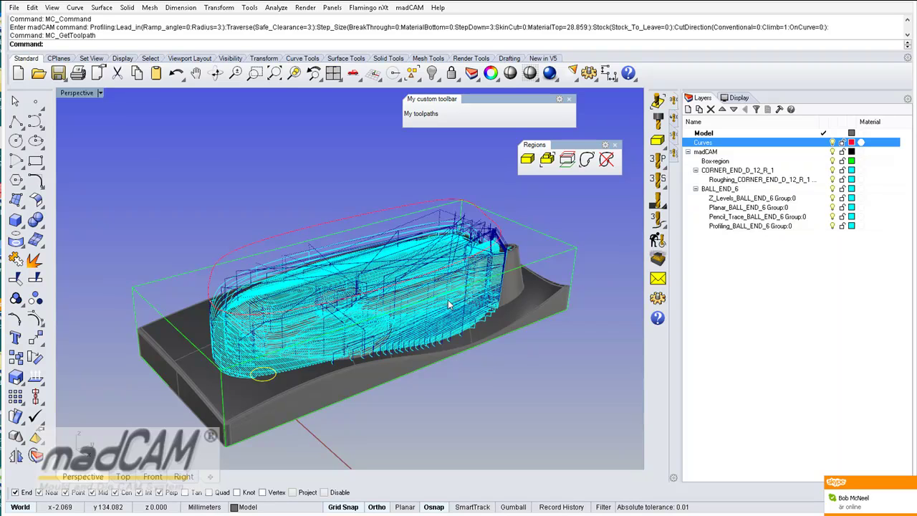